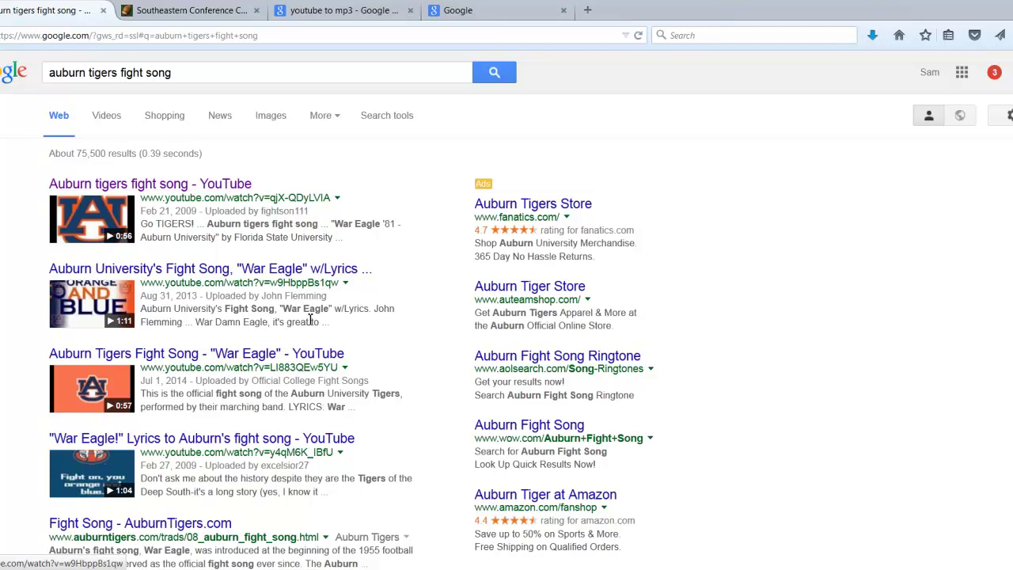
Step: Open the Southeastern Conference College Football Fight Songs Music search result in a new tab and look over its team pennants
{"action": "scroll", "coordinate": [1, 465], "scroll_direction": "down", "scroll_amount": 1}
{"action": "scroll", "coordinate": [1, 465], "scroll_direction": "down", "scroll_amount": 4}
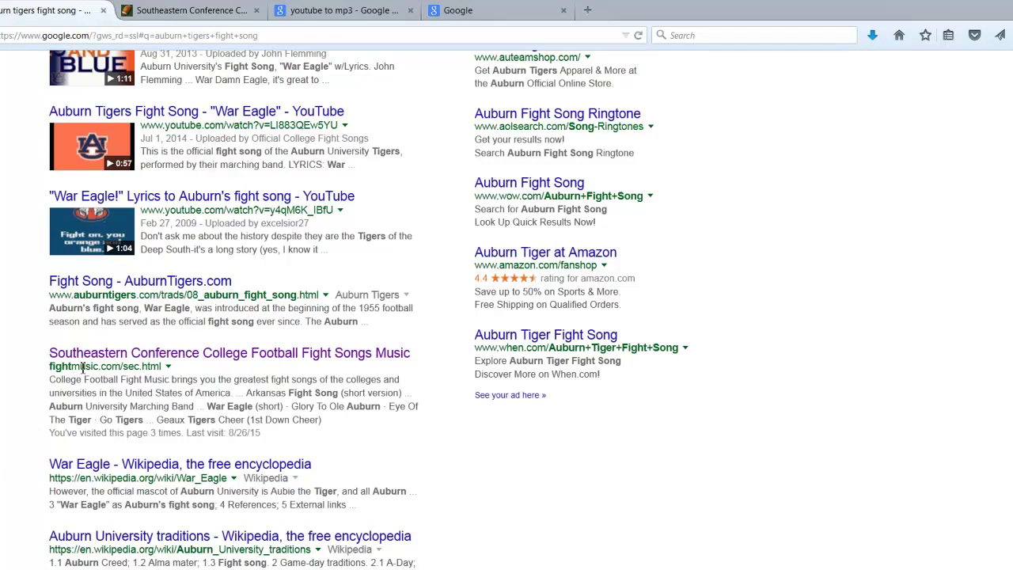
{"action": "right_click", "coordinate": [124, 353]}
{"action": "left_click", "coordinate": [159, 363]}
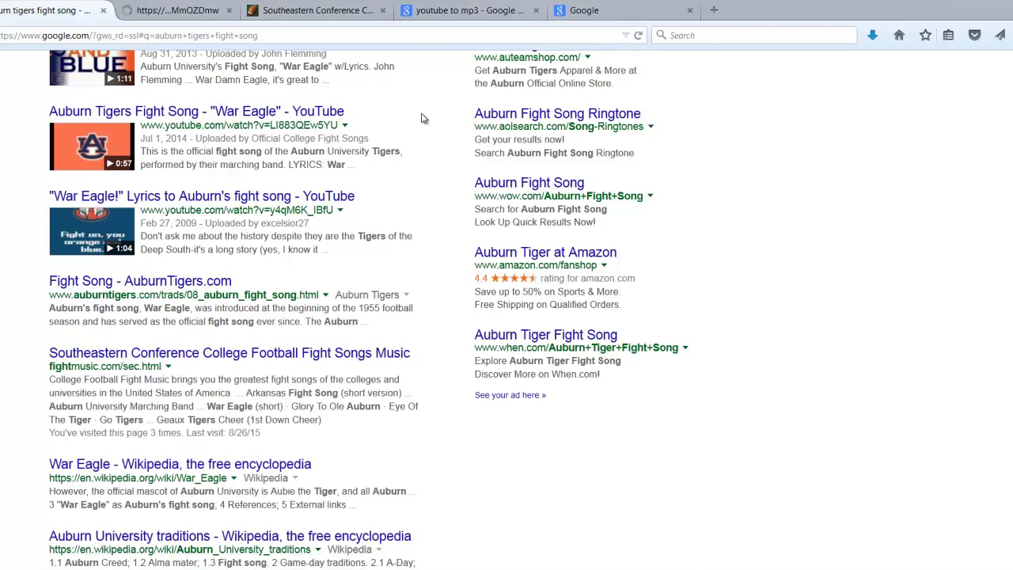
{"action": "left_click", "coordinate": [194, 12]}
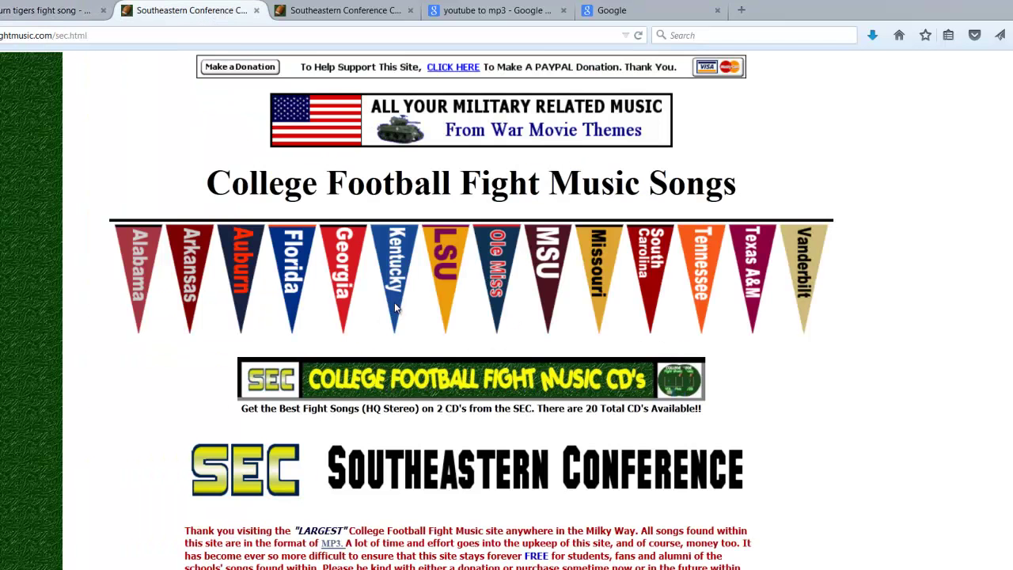
{"action": "scroll", "coordinate": [166, 282], "scroll_direction": "down", "scroll_amount": 2}
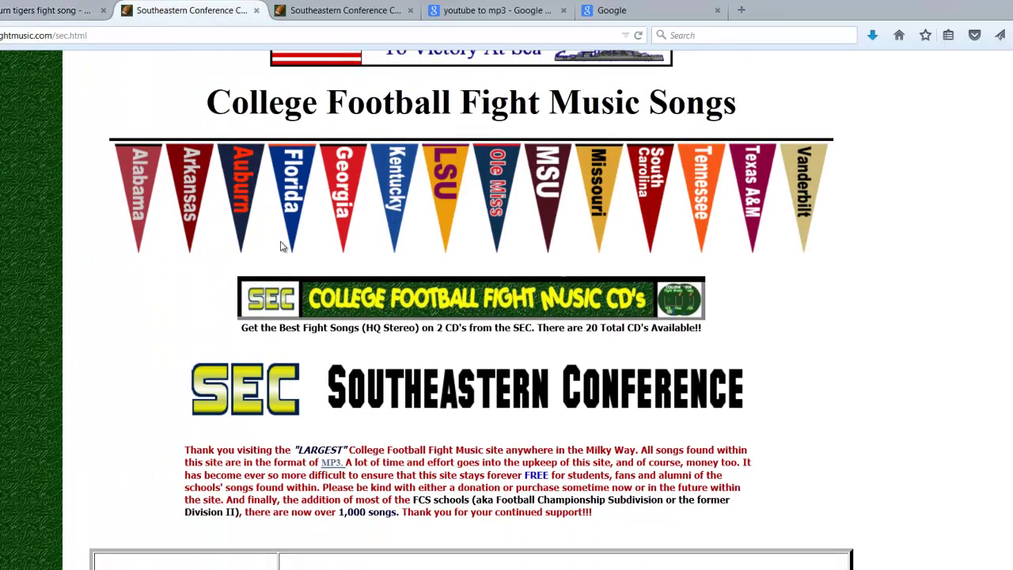
{"action": "scroll", "coordinate": [368, 212], "scroll_direction": "up", "scroll_amount": 2}
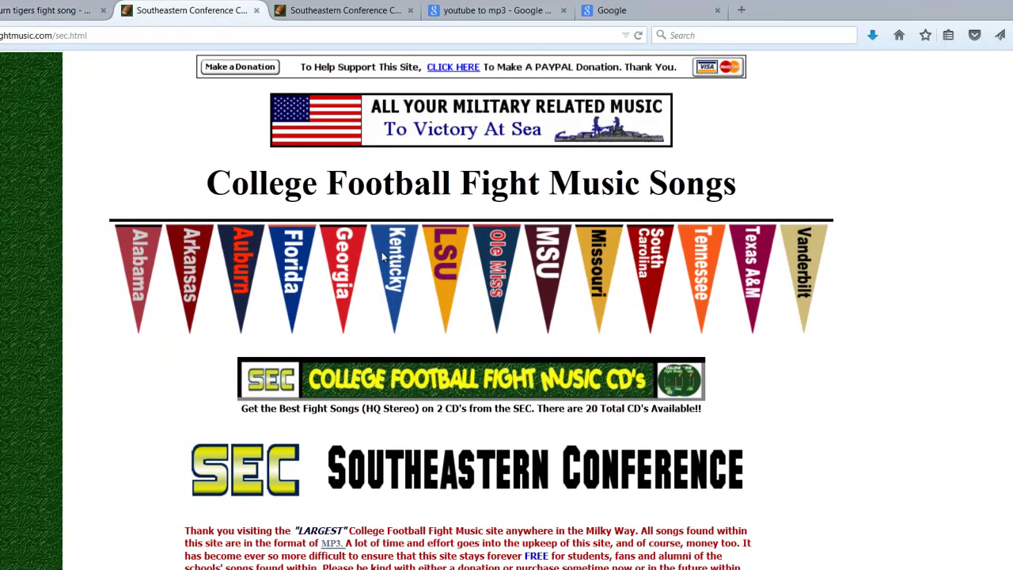
Step: Go to the fightmusic.com home page and look through it
{"action": "left_click_drag", "start_coordinate": [56, 36], "coordinate": [205, 41]}
{"action": "key", "text": "BackSpace"}
{"action": "key", "text": "Return"}
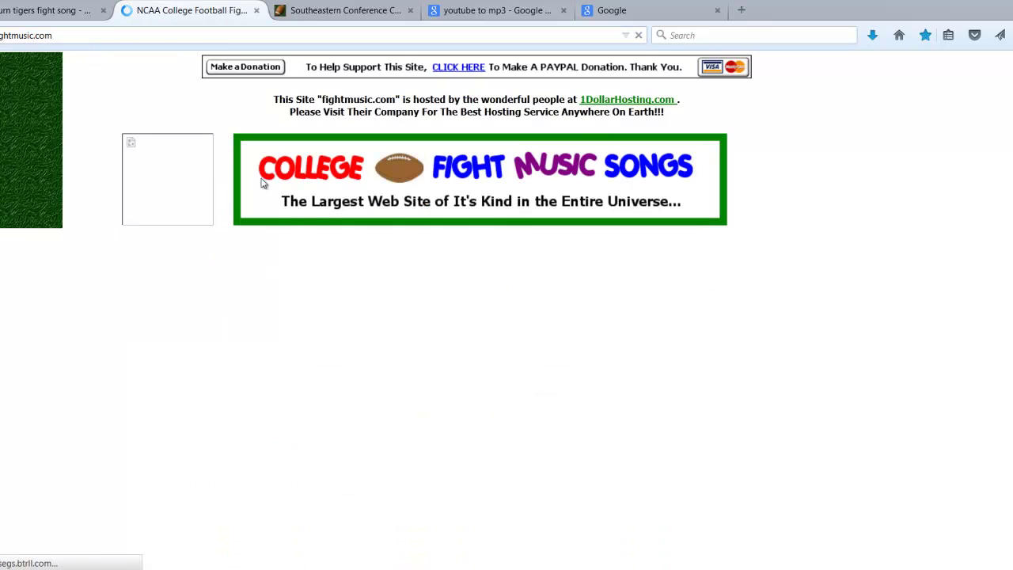
{"action": "scroll", "coordinate": [808, 283], "scroll_direction": "down", "scroll_amount": 6}
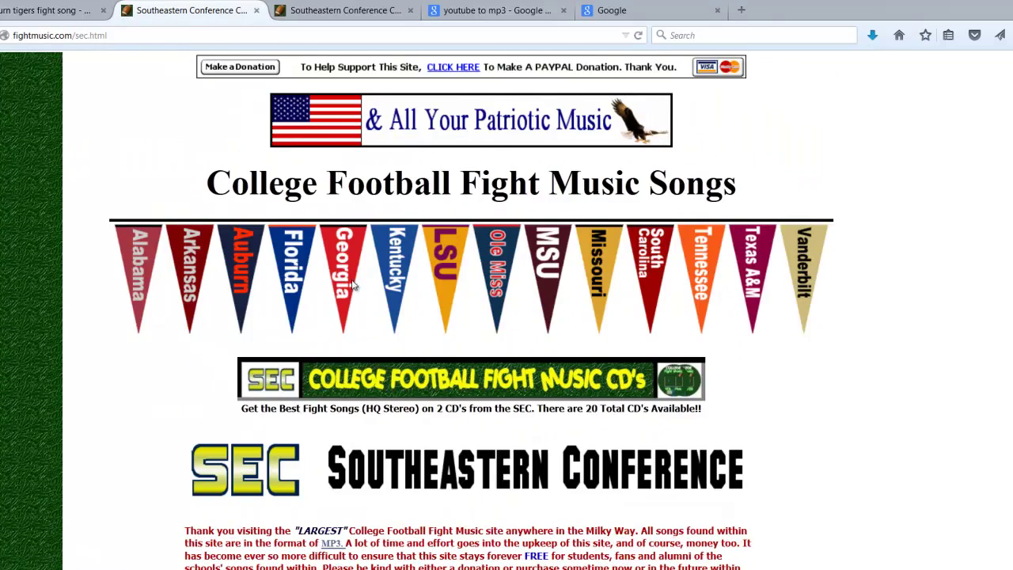
Step: On the Southeastern Conference page, find War Eagle in the Auburn University Marching Band song list and open its MP3
{"action": "scroll", "coordinate": [320, 280], "scroll_direction": "down", "scroll_amount": 3}
{"action": "scroll", "coordinate": [321, 279], "scroll_direction": "down", "scroll_amount": 10}
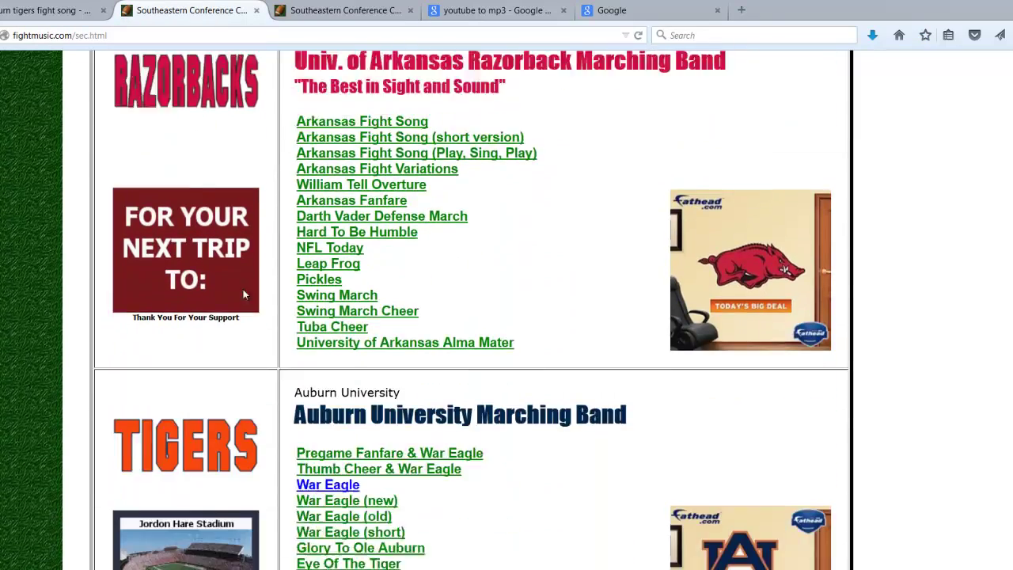
{"action": "scroll", "coordinate": [243, 295], "scroll_direction": "down", "scroll_amount": 1}
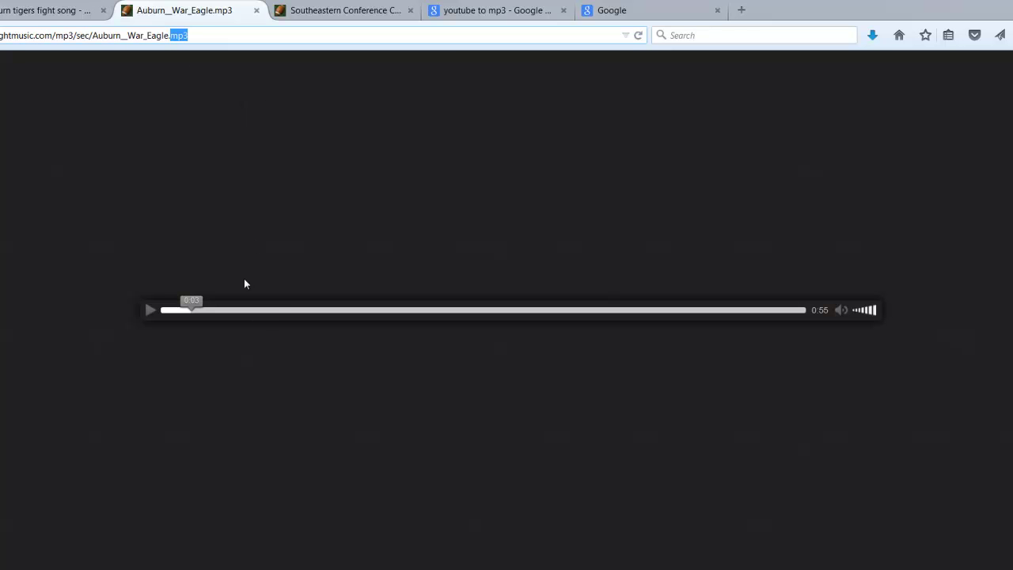
Step: Save the War Eagle audio to disk and play the saved Auburn__War_Eagle file to check it
{"action": "left_click", "coordinate": [297, 299]}
{"action": "right_click", "coordinate": [289, 315]}
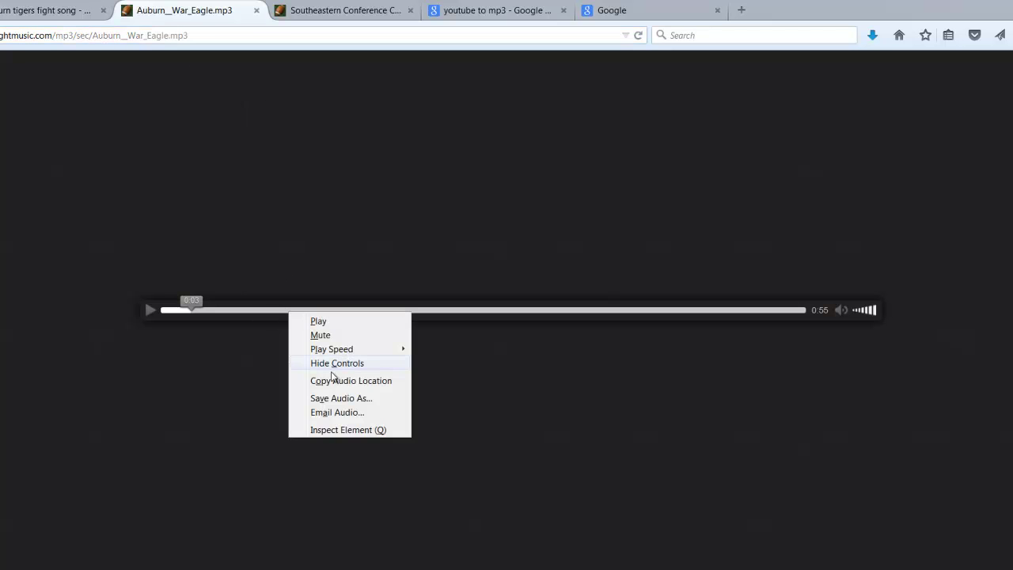
{"action": "left_click", "coordinate": [333, 399]}
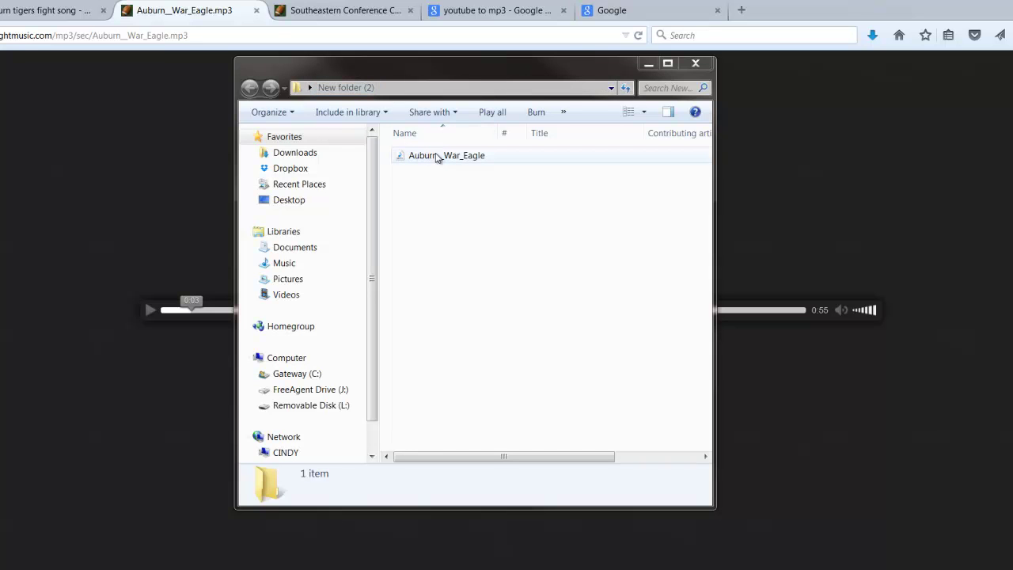
{"action": "left_click", "coordinate": [437, 158]}
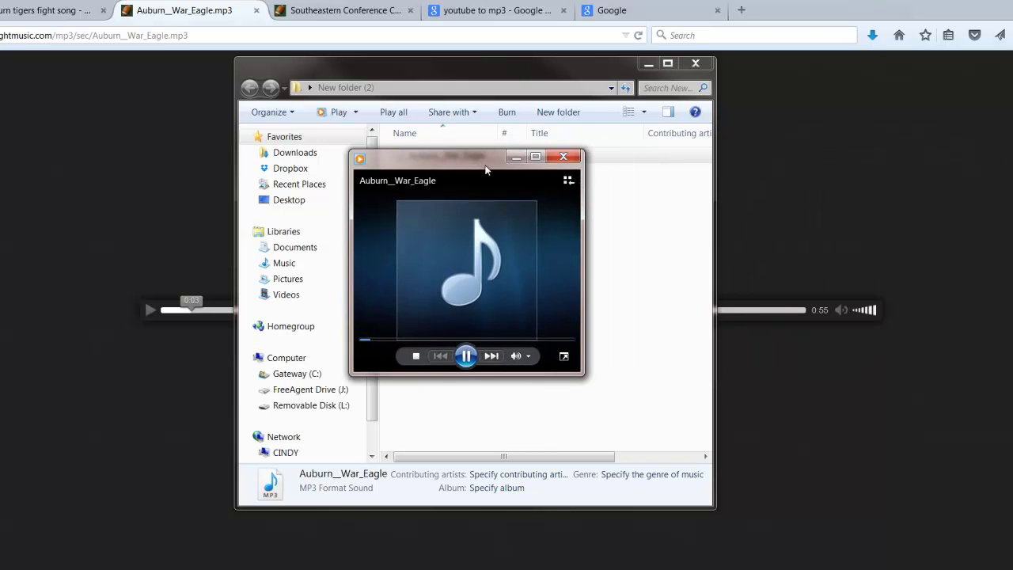
{"action": "left_click", "coordinate": [563, 157]}
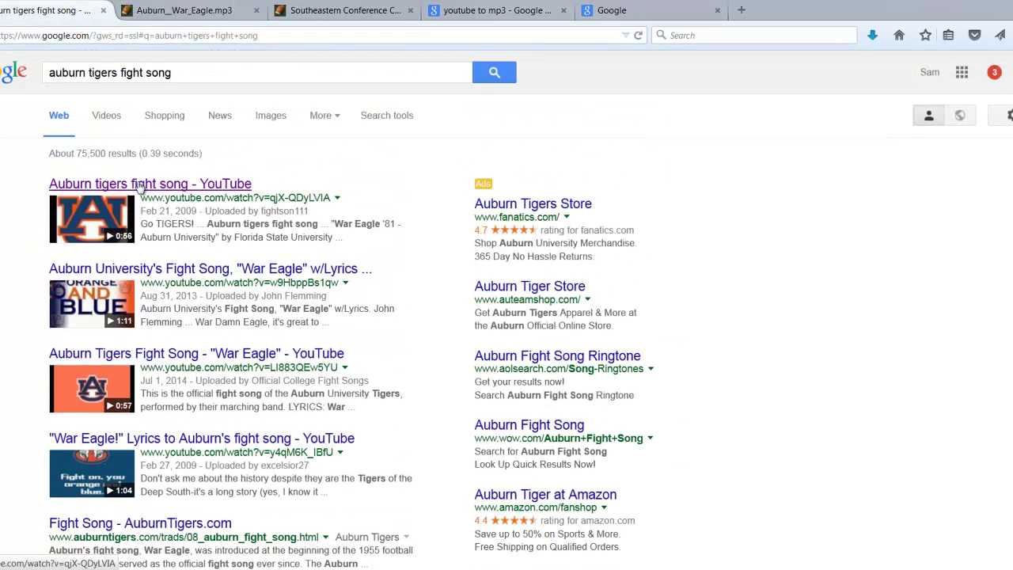
Step: Open the YouTube result "Auburn tigers fight song" in a new tab, skip the advertisement and pause the video
{"action": "right_click", "coordinate": [152, 186]}
{"action": "left_click", "coordinate": [182, 192]}
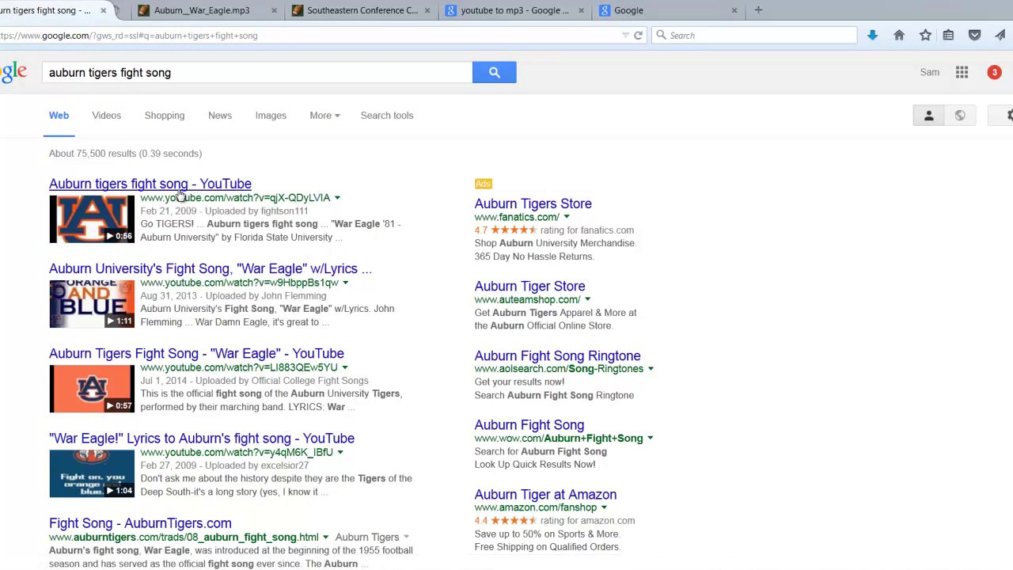
{"action": "left_click", "coordinate": [232, 12]}
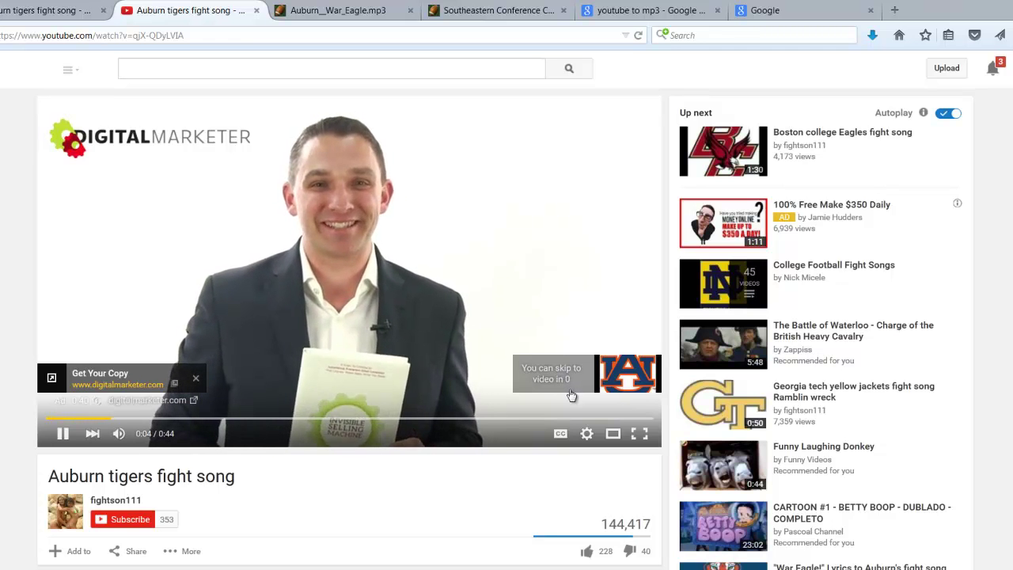
{"action": "left_click", "coordinate": [592, 376]}
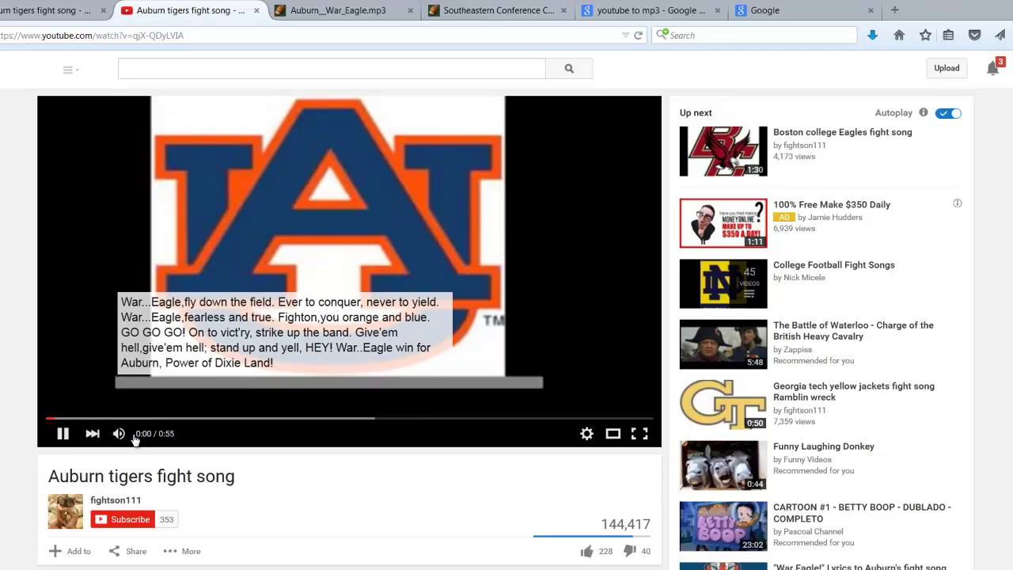
{"action": "left_click", "coordinate": [63, 433]}
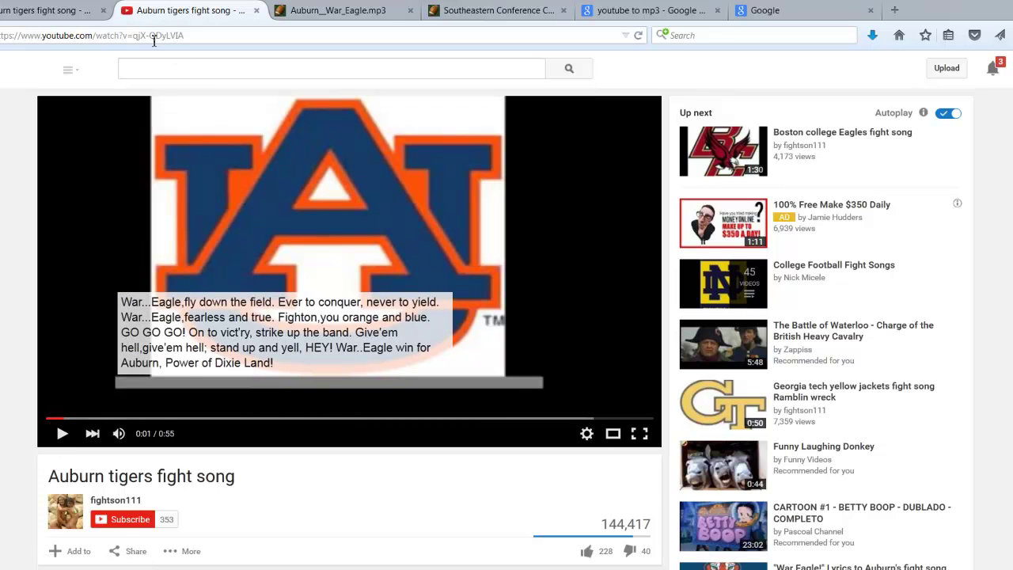
Step: Copy the web address of the Auburn tigers fight song video and play a short part of it
{"action": "left_click", "coordinate": [123, 36]}
{"action": "right_click", "coordinate": [123, 36]}
{"action": "left_click", "coordinate": [161, 73]}
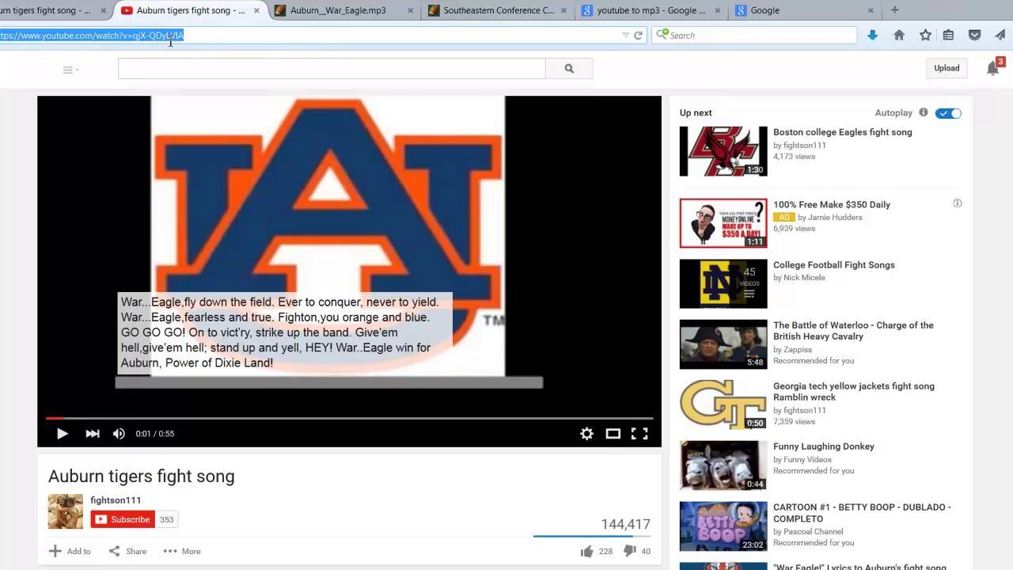
{"action": "left_click", "coordinate": [63, 434]}
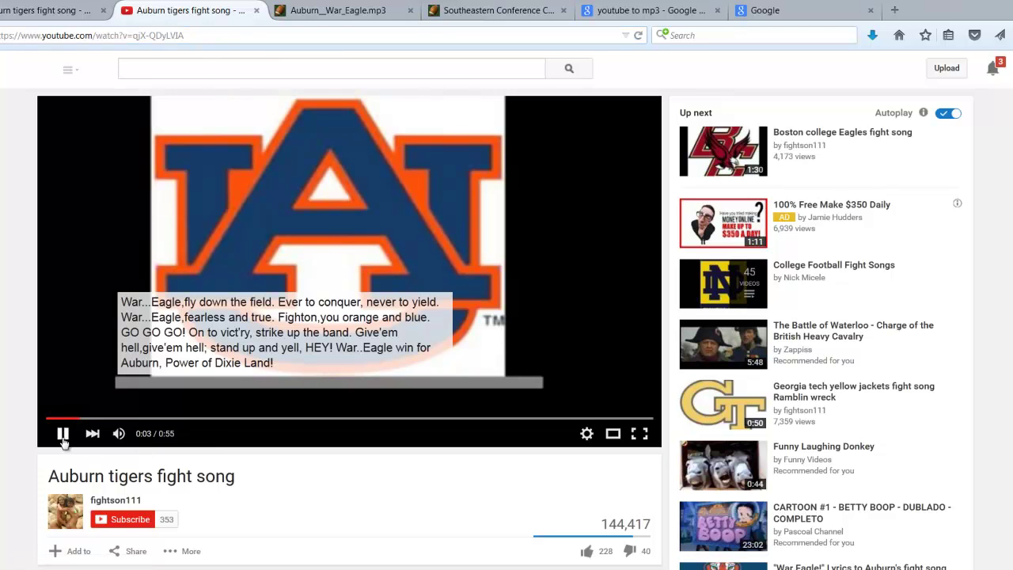
Step: Search Google for "youtube to mp3" and open the YouTube to mp3 Converter site at youtube-mp3.org
{"action": "left_click", "coordinate": [587, 18]}
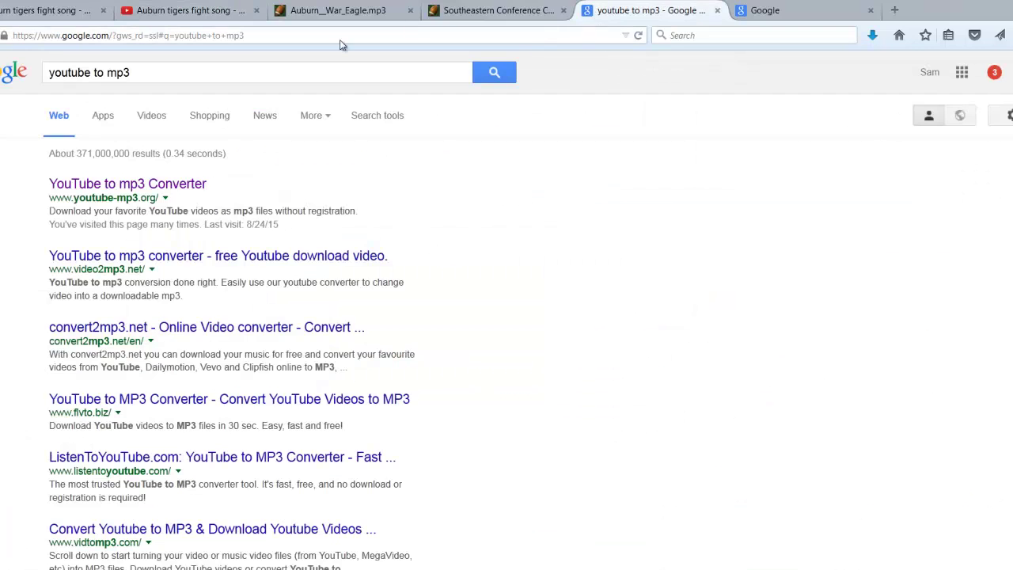
{"action": "left_click", "coordinate": [170, 73]}
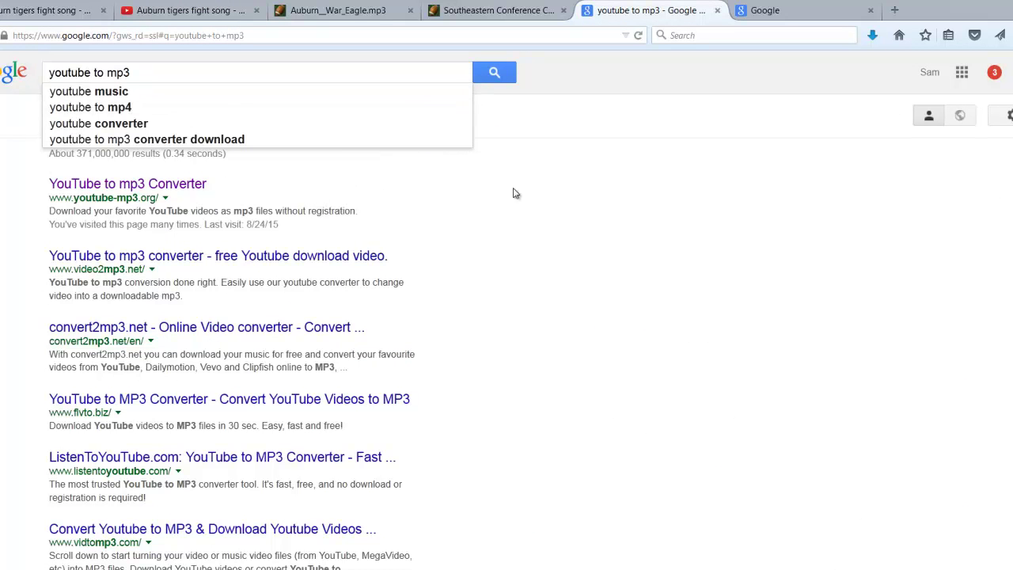
{"action": "left_click", "coordinate": [497, 73]}
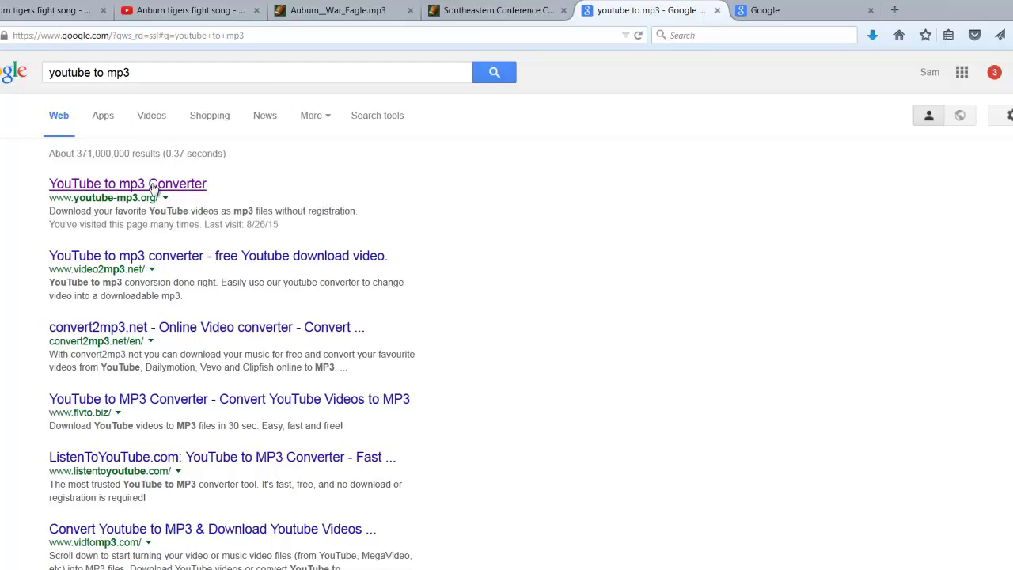
{"action": "left_click", "coordinate": [153, 185]}
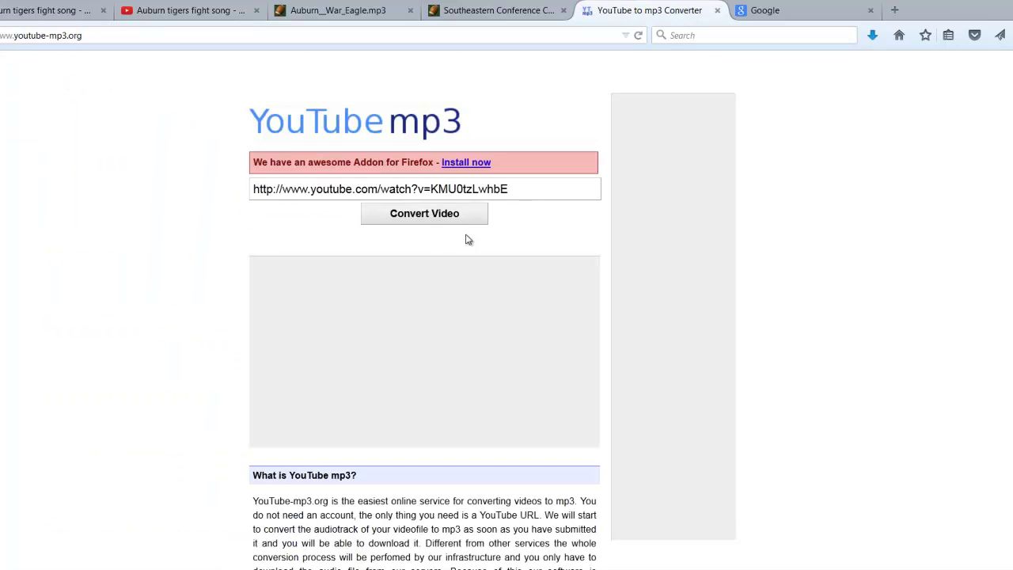
Step: Replace the converter's sample video link with the copied Auburn tigers fight song address
{"action": "left_click", "coordinate": [506, 190]}
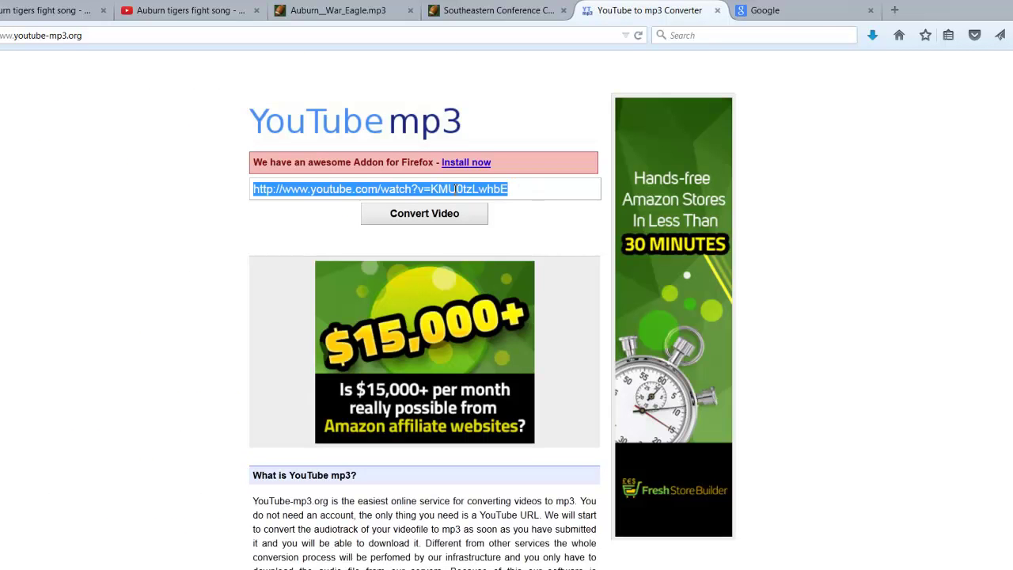
{"action": "right_click", "coordinate": [455, 190]}
{"action": "left_click", "coordinate": [486, 244]}
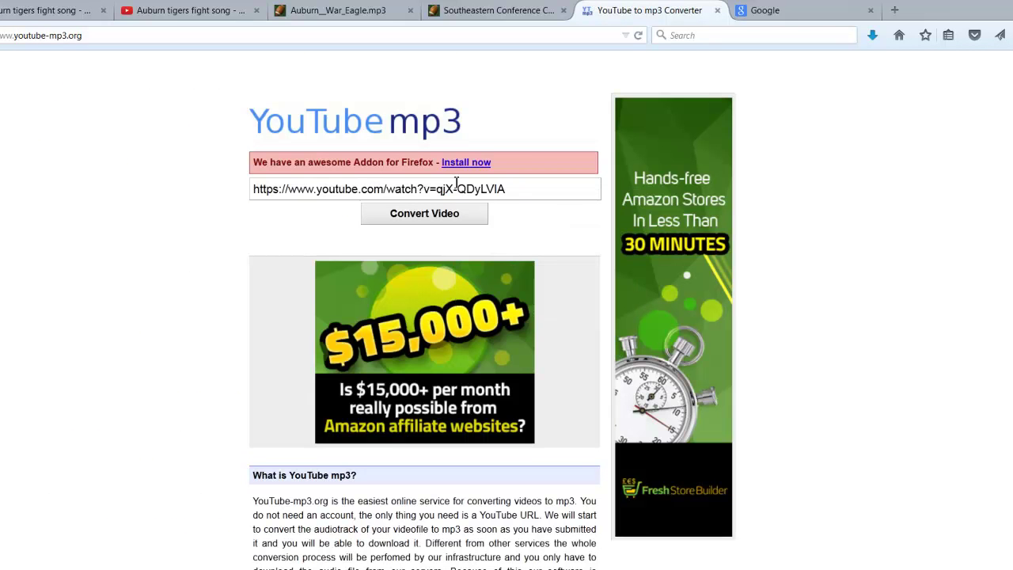
Step: Go back to the YouTube video, copy its web address again and return to the converter page
{"action": "left_click", "coordinate": [204, 12]}
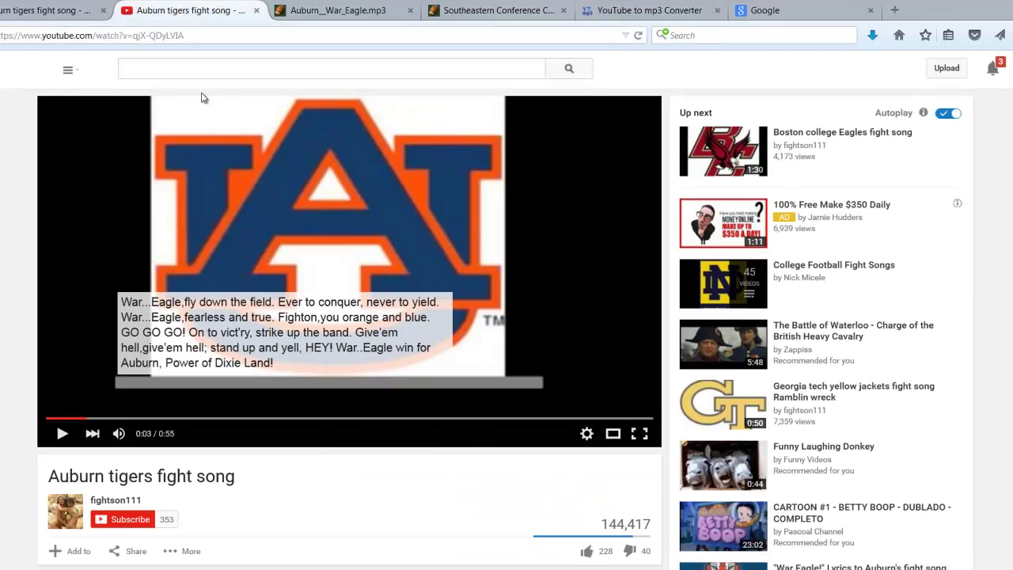
{"action": "left_click", "coordinate": [129, 35]}
{"action": "right_click", "coordinate": [127, 35]}
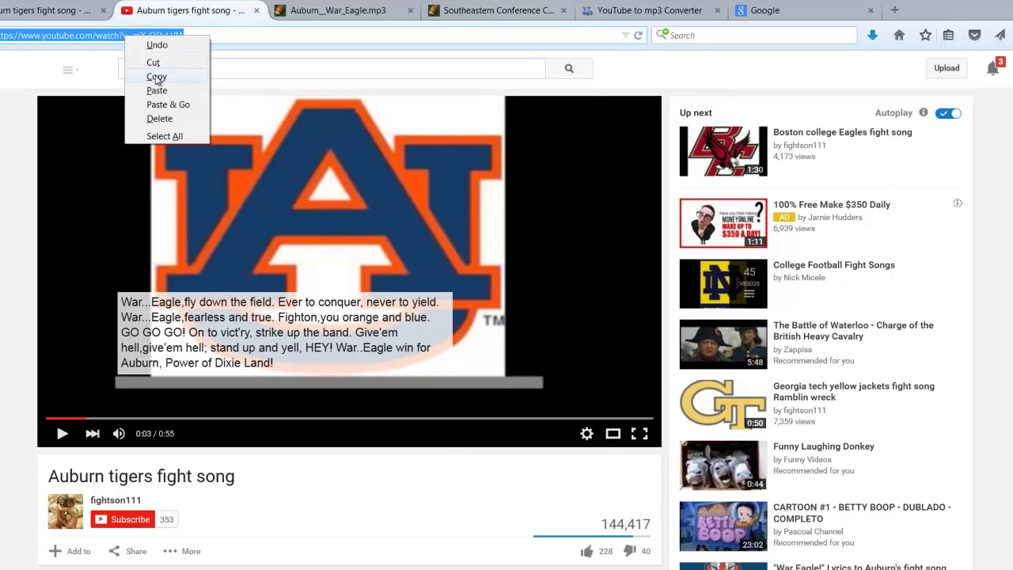
{"action": "left_click", "coordinate": [158, 74]}
{"action": "left_click", "coordinate": [649, 10]}
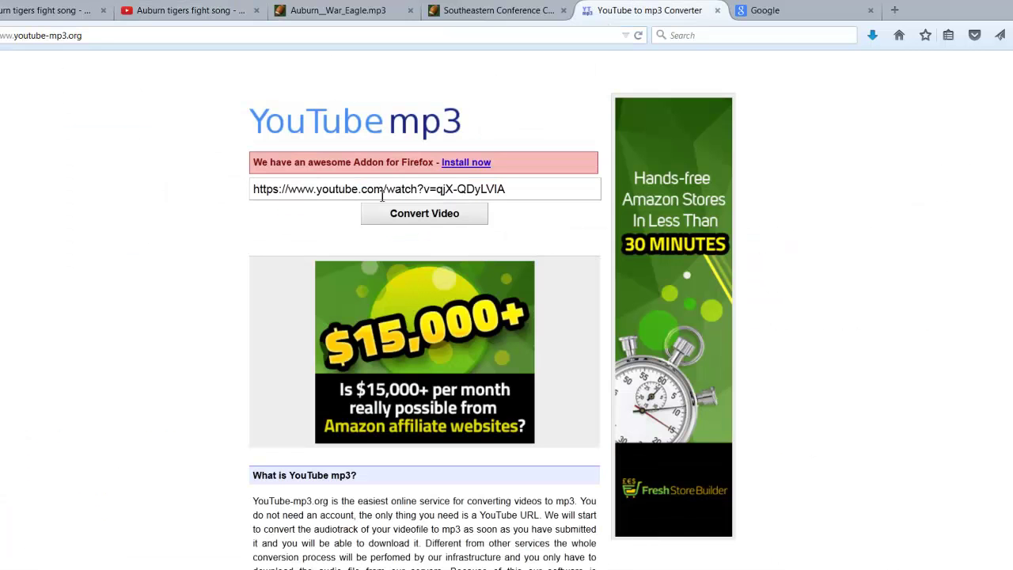
Step: Paste the copied video address over the existing link in the converter and convert the video to MP3
{"action": "left_click_drag", "start_coordinate": [512, 190], "coordinate": [235, 193]}
{"action": "right_click", "coordinate": [299, 191]}
{"action": "left_click", "coordinate": [330, 246]}
{"action": "left_click", "coordinate": [419, 222]}
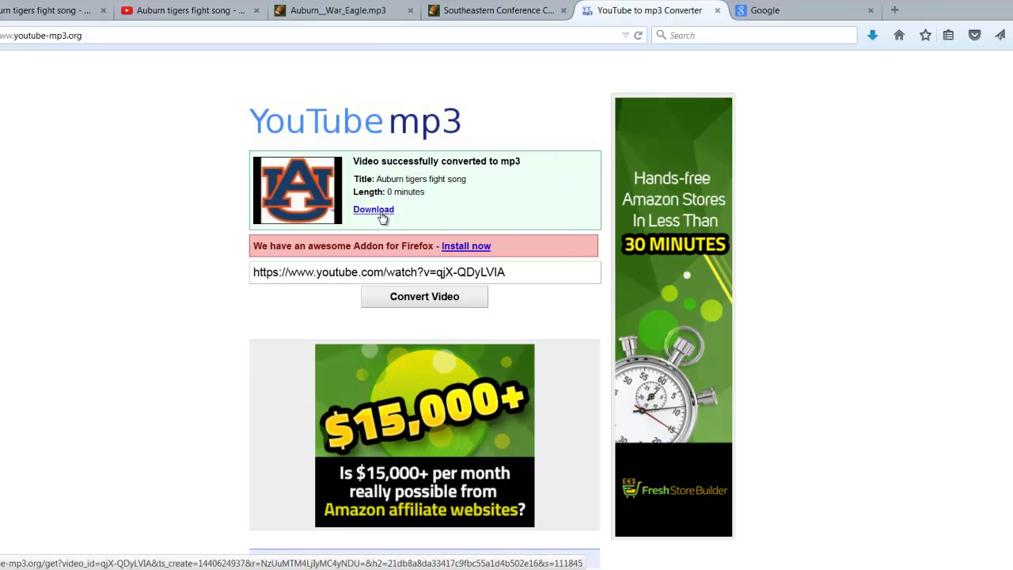
Step: Download the converted MP3 with the Save File option and change its file name to Auburn-tigers-fight-song
{"action": "left_click", "coordinate": [369, 214]}
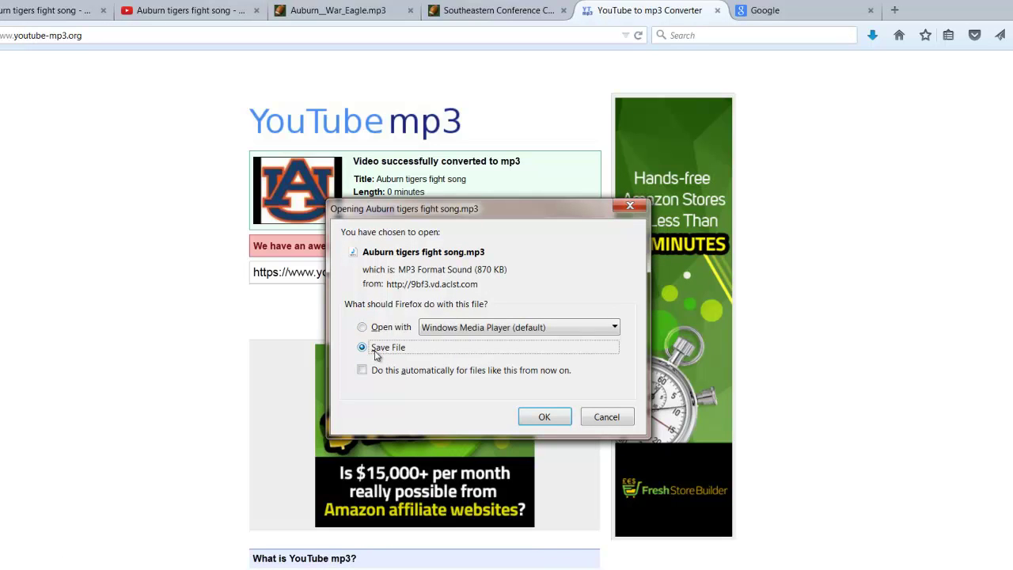
{"action": "left_click", "coordinate": [544, 417]}
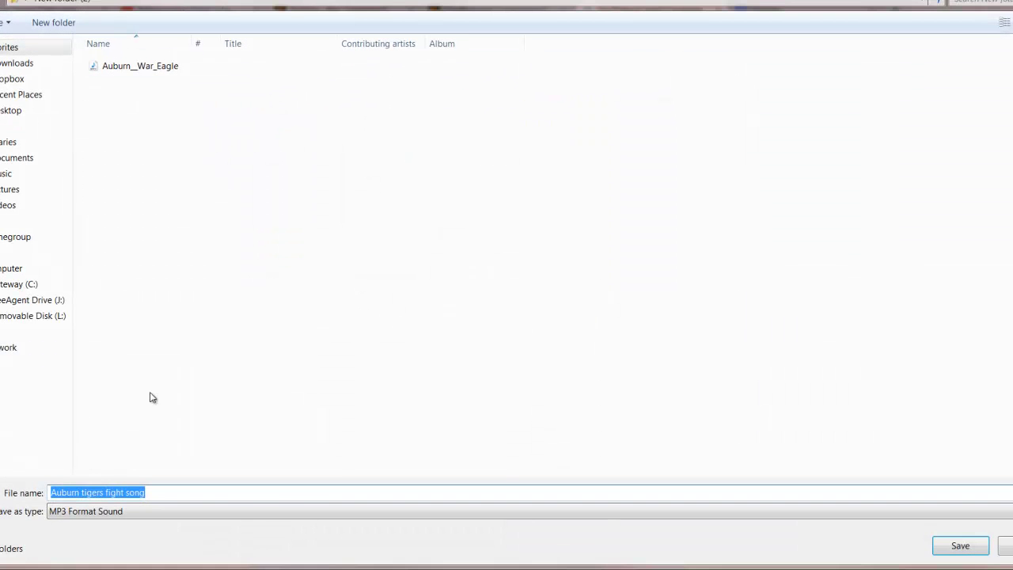
{"action": "left_click", "coordinate": [95, 495]}
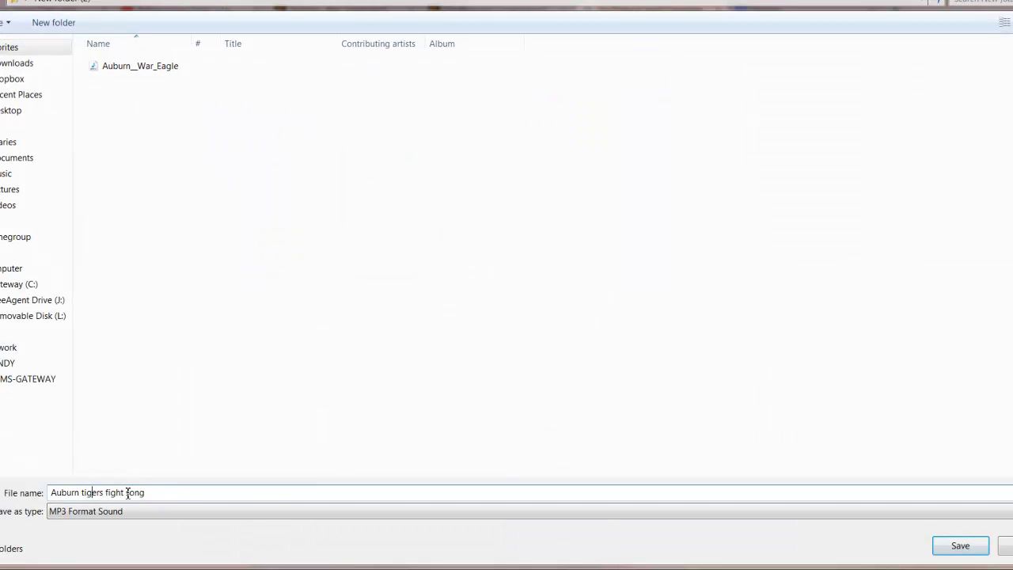
{"action": "left_click_drag", "start_coordinate": [161, 494], "coordinate": [51, 494]}
{"action": "left_click", "coordinate": [173, 491]}
{"action": "key", "text": "BackSpace"}
{"action": "type", "text": "-"}
{"action": "left_click", "coordinate": [106, 492]}
{"action": "key", "text": "BackSpace"}
{"action": "type", "text": "-"}
{"action": "type", "text": "-"}
{"action": "left_click_drag", "start_coordinate": [153, 492], "coordinate": [33, 495]}
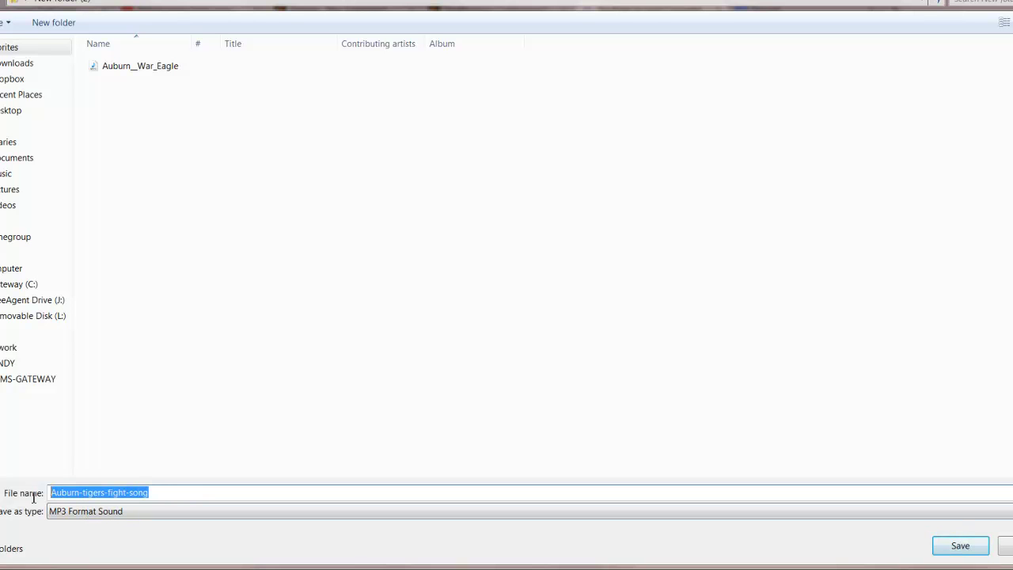
Step: Add the .mp3 extension to the file name, remove it again, and save the song as Auburn-tigers-fight-song
{"action": "left_click", "coordinate": [159, 493]}
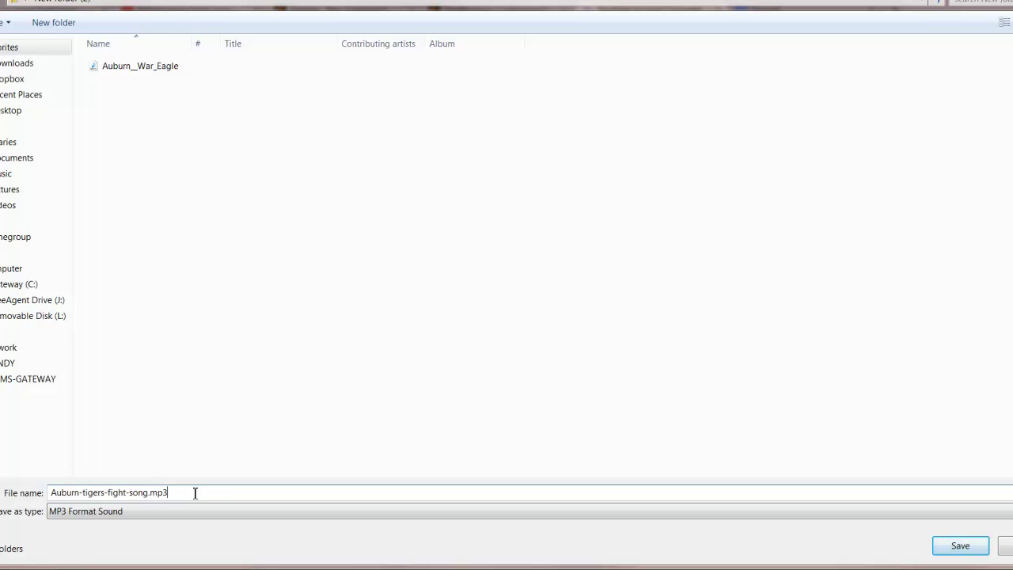
{"action": "double_click", "coordinate": [153, 492]}
{"action": "left_click", "coordinate": [150, 492]}
{"action": "left_click_drag", "start_coordinate": [152, 494], "coordinate": [180, 493]}
{"action": "key", "text": "BackSpace"}
{"action": "left_click", "coordinate": [962, 549]}
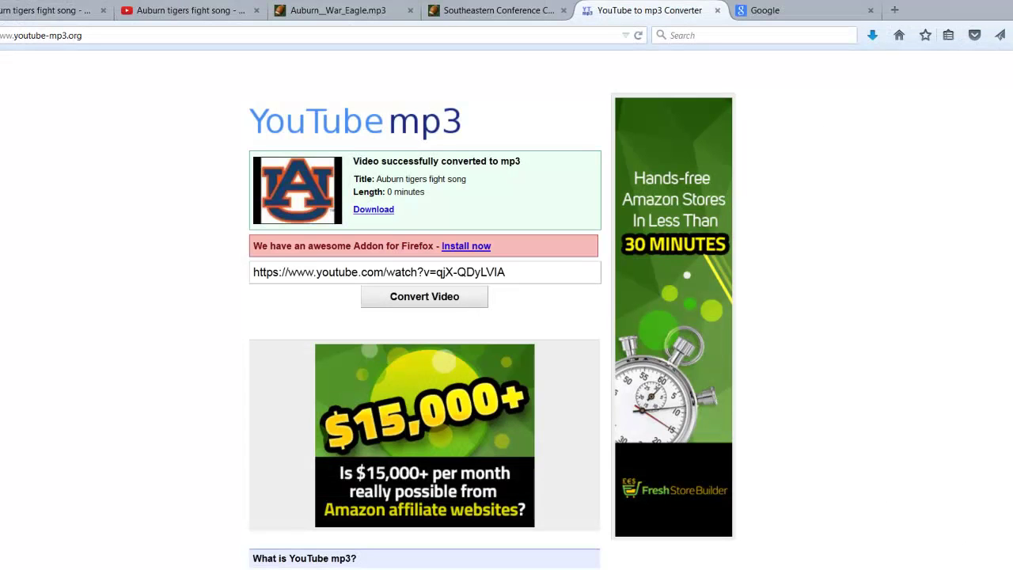
Step: Bring the New folder (2) window into view, check the two saved Auburn songs, and move the window away again
{"action": "left_click_drag", "start_coordinate": [1012, 58], "coordinate": [392, 61]}
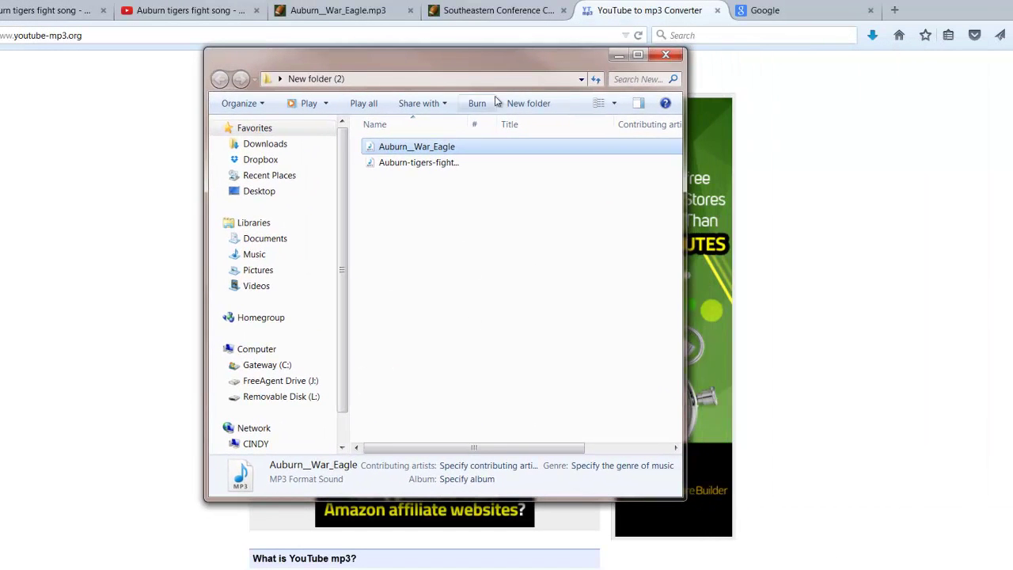
{"action": "left_click", "coordinate": [441, 164]}
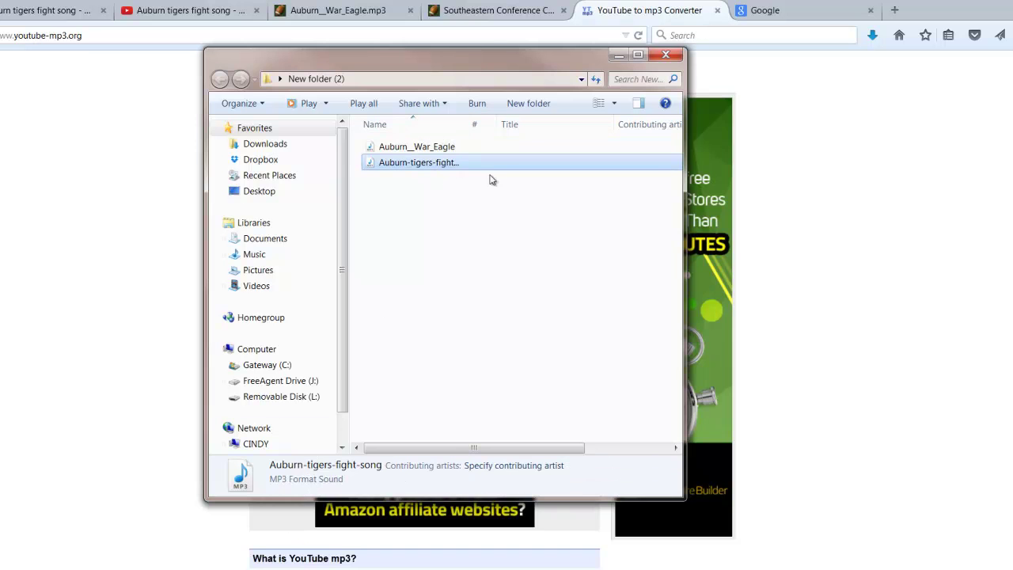
{"action": "left_click", "coordinate": [444, 148]}
{"action": "left_click_drag", "start_coordinate": [423, 58], "coordinate": [876, 76]}
{"action": "key", "text": "alt+Tab"}
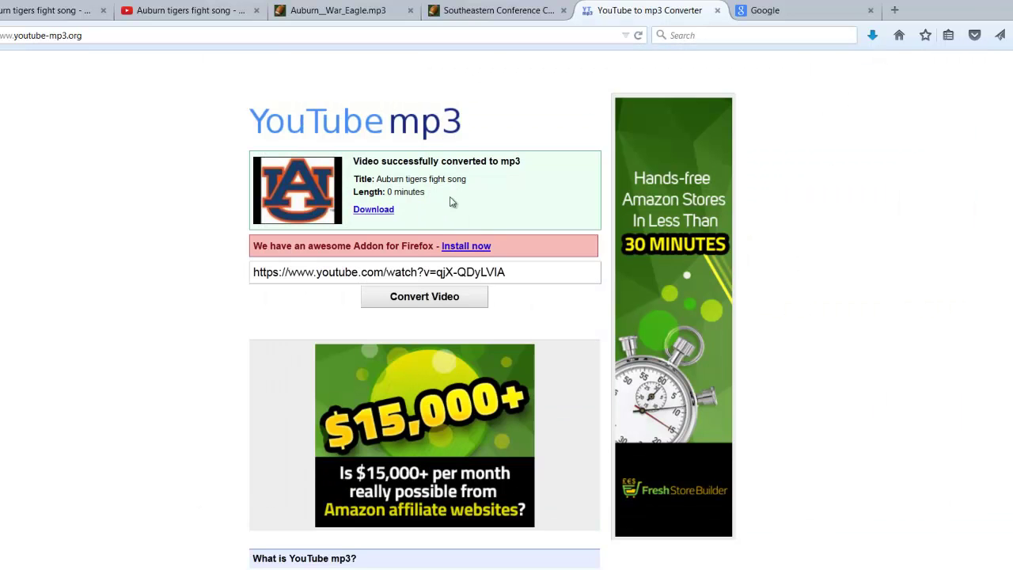
Step: Return to the Google results for the Auburn fight song and search for "gun shot sounds" instead
{"action": "left_click", "coordinate": [50, 11]}
{"action": "scroll", "coordinate": [226, 185], "scroll_direction": "down", "scroll_amount": 5}
{"action": "scroll", "coordinate": [186, 297], "scroll_direction": "up", "scroll_amount": 5}
{"action": "left_click_drag", "start_coordinate": [208, 72], "coordinate": [32, 77]}
{"action": "type", "text": "gun s"}
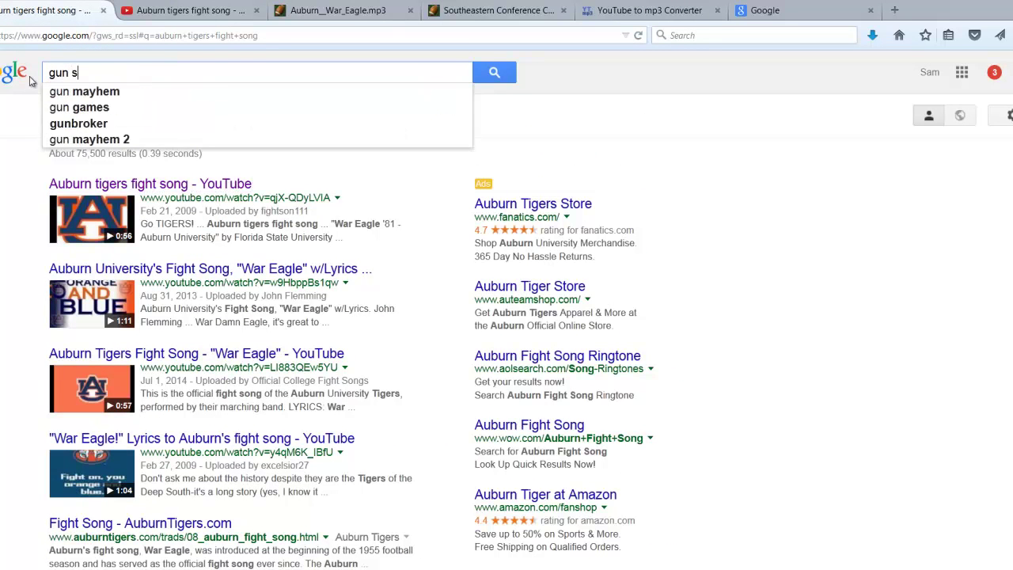
{"action": "type", "text": "hot"}
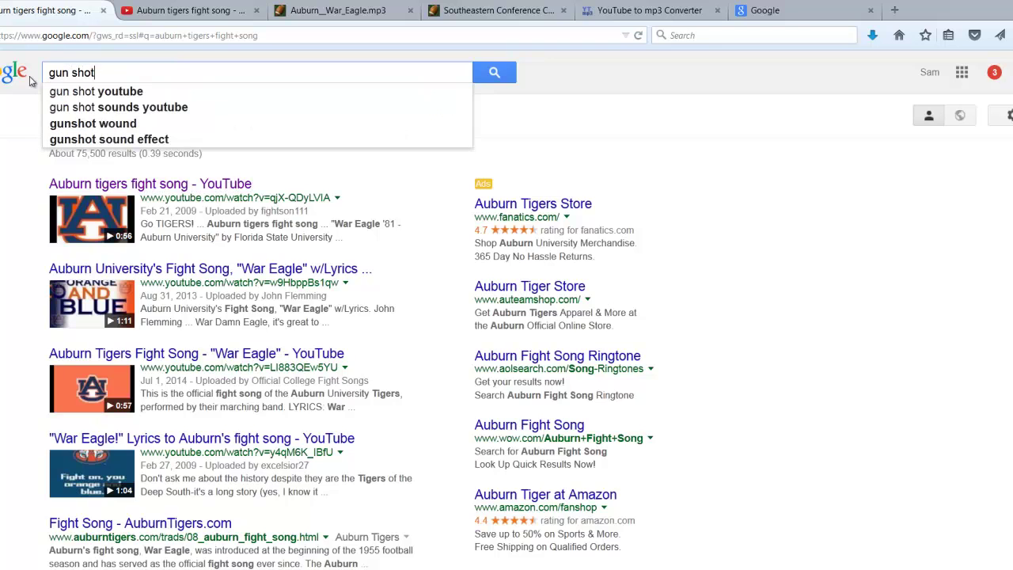
{"action": "type", "text": " sounds"}
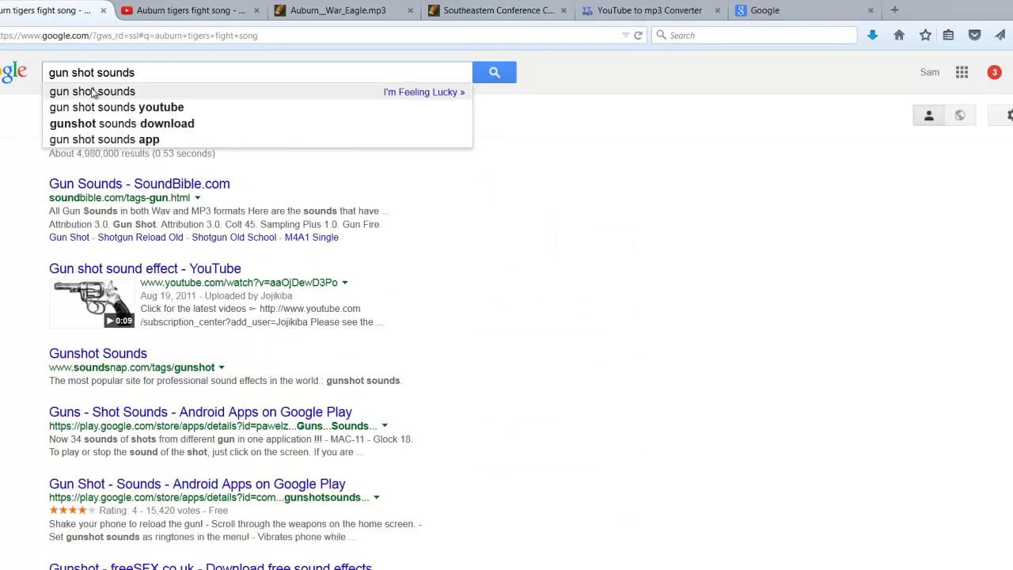
{"action": "key", "text": "Return"}
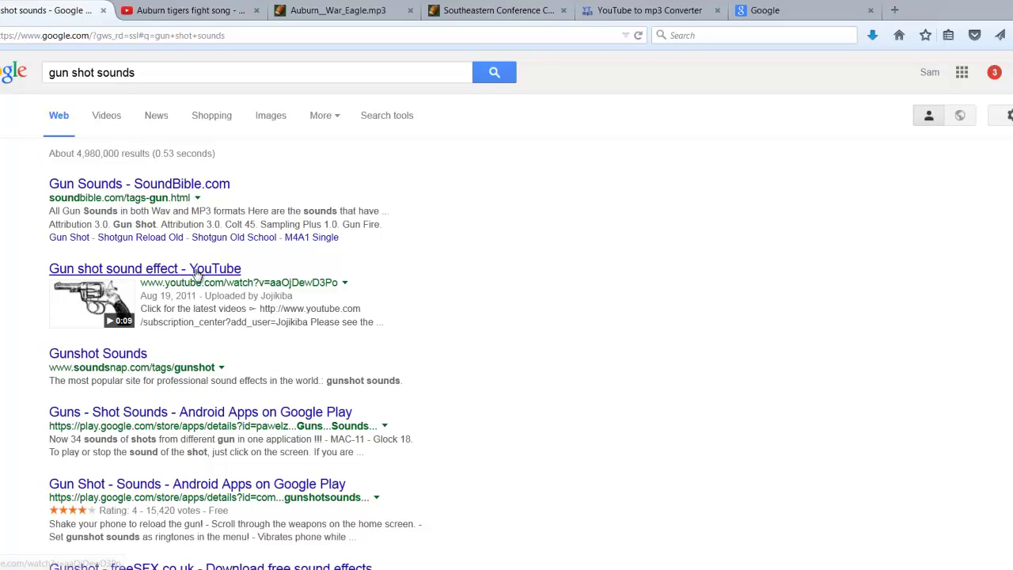
Step: Preview the "Gun shot sound effect" YouTube result in a new tab and close that tab
{"action": "right_click", "coordinate": [181, 273]}
{"action": "left_click", "coordinate": [148, 276]}
{"action": "right_click", "coordinate": [182, 273]}
{"action": "left_click", "coordinate": [204, 282]}
{"action": "left_click", "coordinate": [230, 14]}
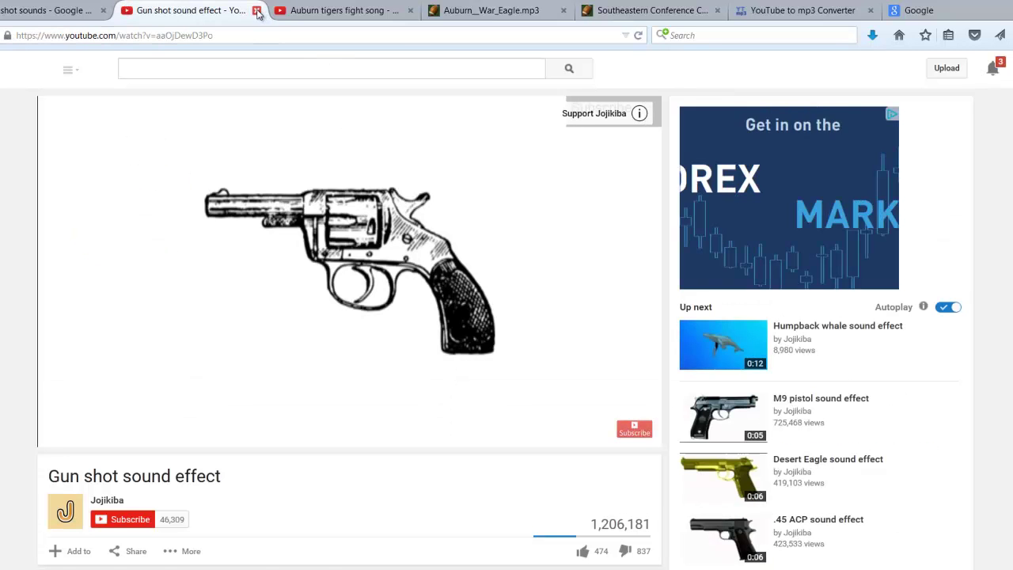
{"action": "key", "text": "ctrl+w"}
Step: Look through the gun shot sounds results and run the related search "free gunshot sounds"
{"action": "scroll", "coordinate": [193, 309], "scroll_direction": "down", "scroll_amount": 2}
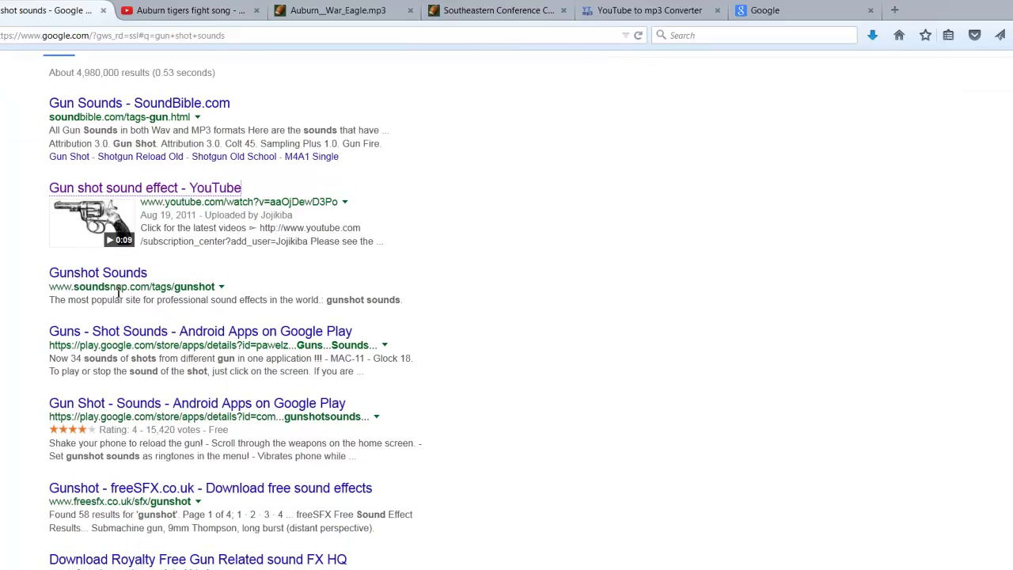
{"action": "scroll", "coordinate": [127, 304], "scroll_direction": "down", "scroll_amount": 3}
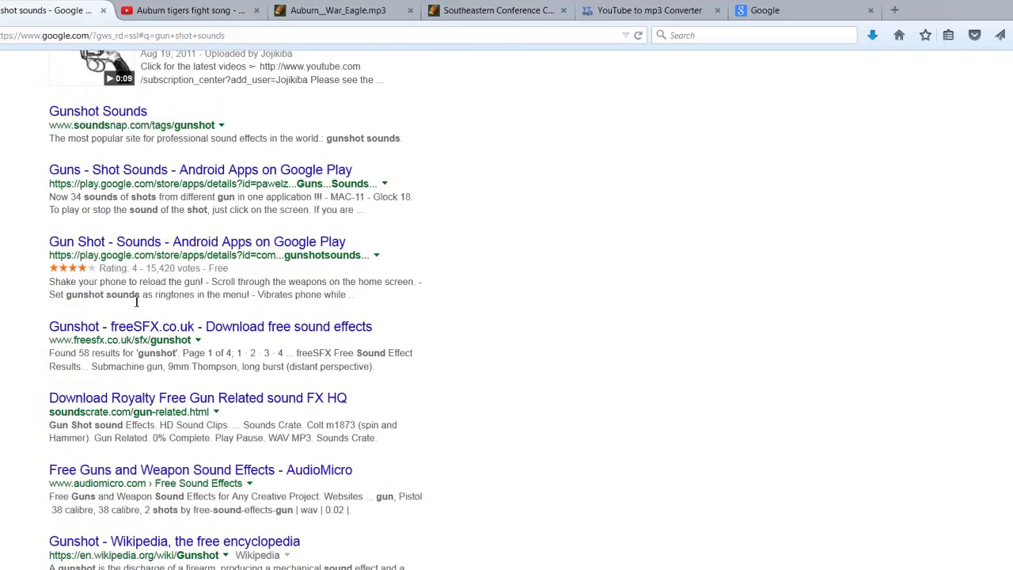
{"action": "scroll", "coordinate": [136, 301], "scroll_direction": "down", "scroll_amount": 2}
{"action": "scroll", "coordinate": [136, 303], "scroll_direction": "down", "scroll_amount": 2}
{"action": "scroll", "coordinate": [138, 305], "scroll_direction": "down", "scroll_amount": 1}
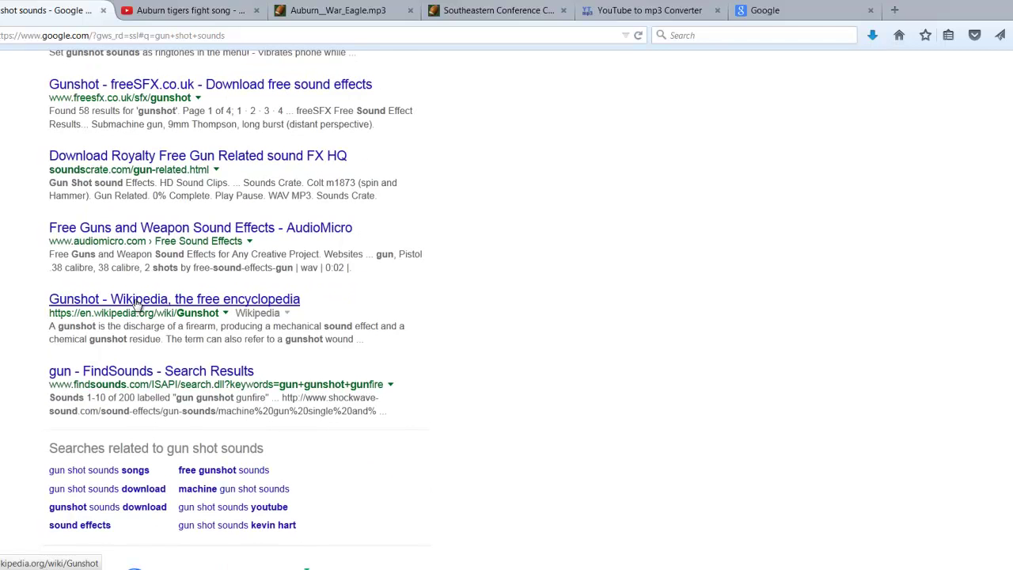
{"action": "scroll", "coordinate": [278, 511], "scroll_direction": "up", "scroll_amount": 1}
{"action": "scroll", "coordinate": [248, 465], "scroll_direction": "down", "scroll_amount": 4}
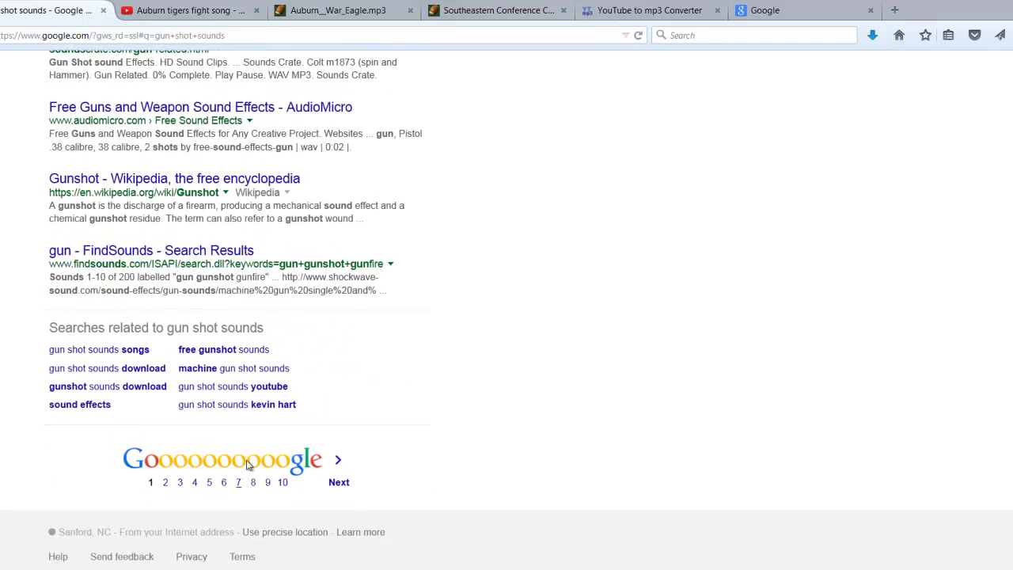
{"action": "left_click", "coordinate": [254, 350]}
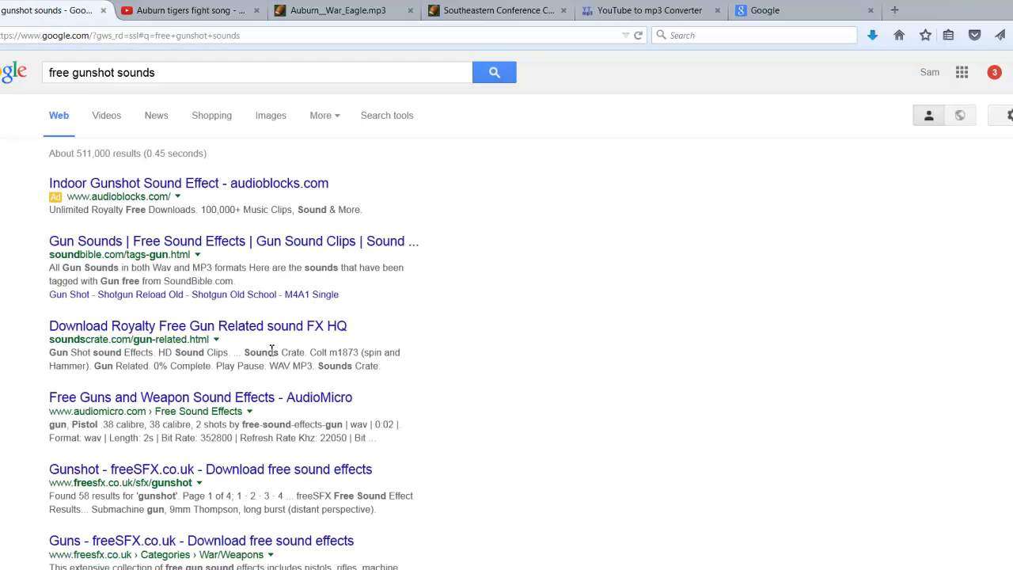
Step: Open the SoundBible Gun Sounds result and play the MP5 SMG 9mm sound effect
{"action": "right_click", "coordinate": [110, 250]}
{"action": "left_click", "coordinate": [147, 254]}
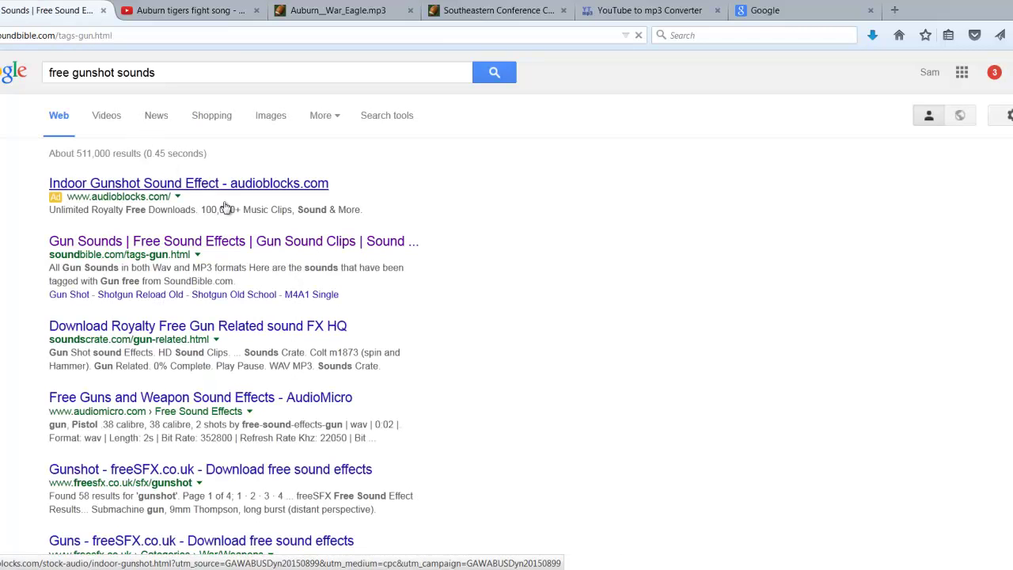
{"action": "scroll", "coordinate": [265, 380], "scroll_direction": "down", "scroll_amount": 4}
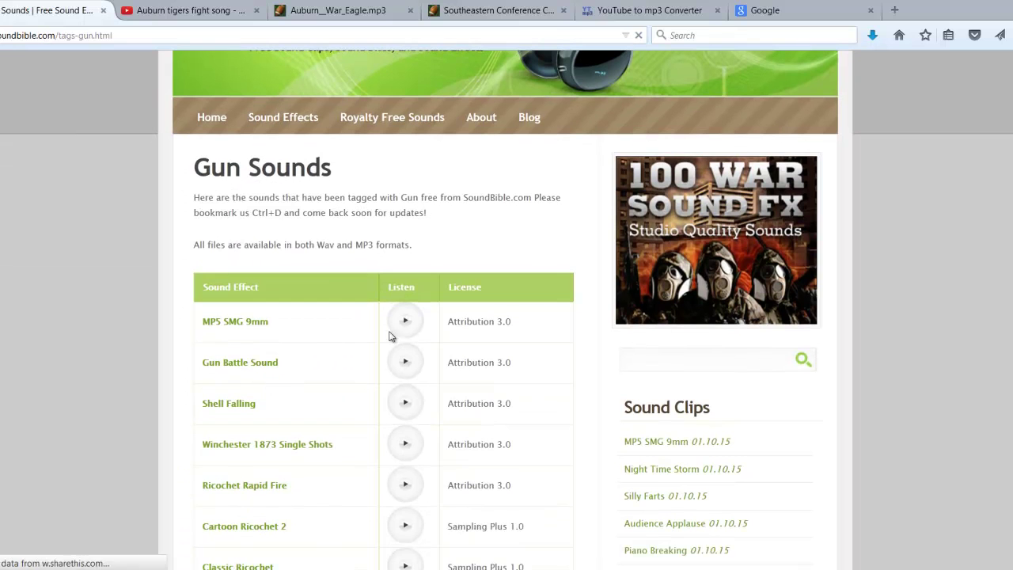
{"action": "left_click", "coordinate": [403, 324]}
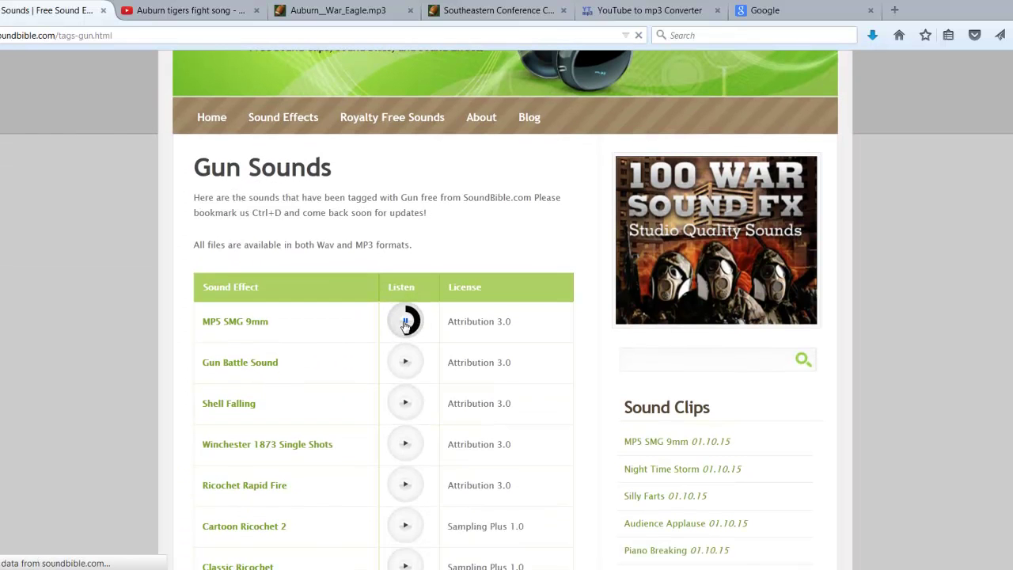
Step: Open the MP5 SMG 9mm sound's own page and start downloading its MP3 version
{"action": "left_click", "coordinate": [248, 322]}
{"action": "scroll", "coordinate": [261, 329], "scroll_direction": "down", "scroll_amount": 3}
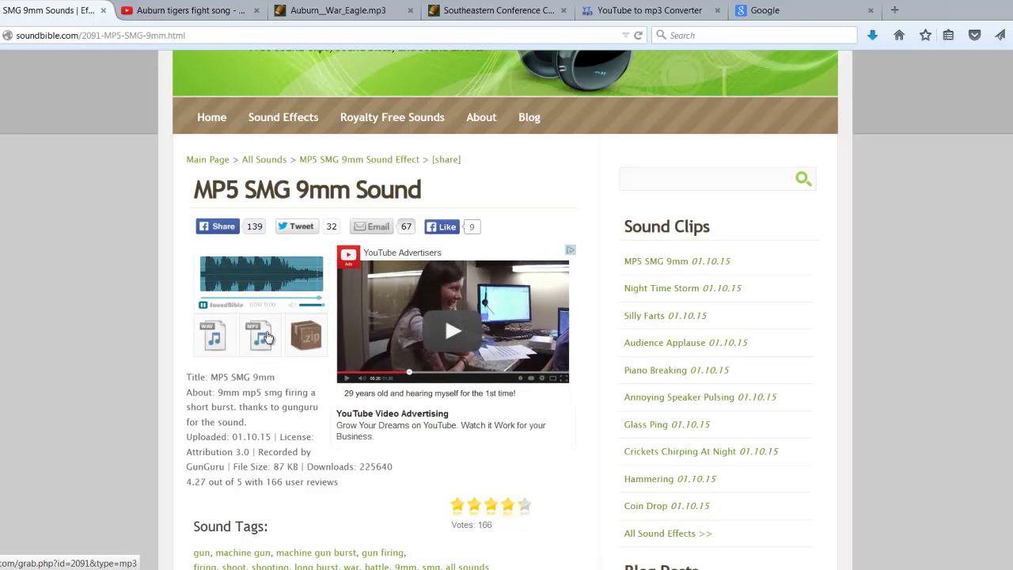
{"action": "left_click", "coordinate": [267, 337]}
{"action": "left_click", "coordinate": [556, 424]}
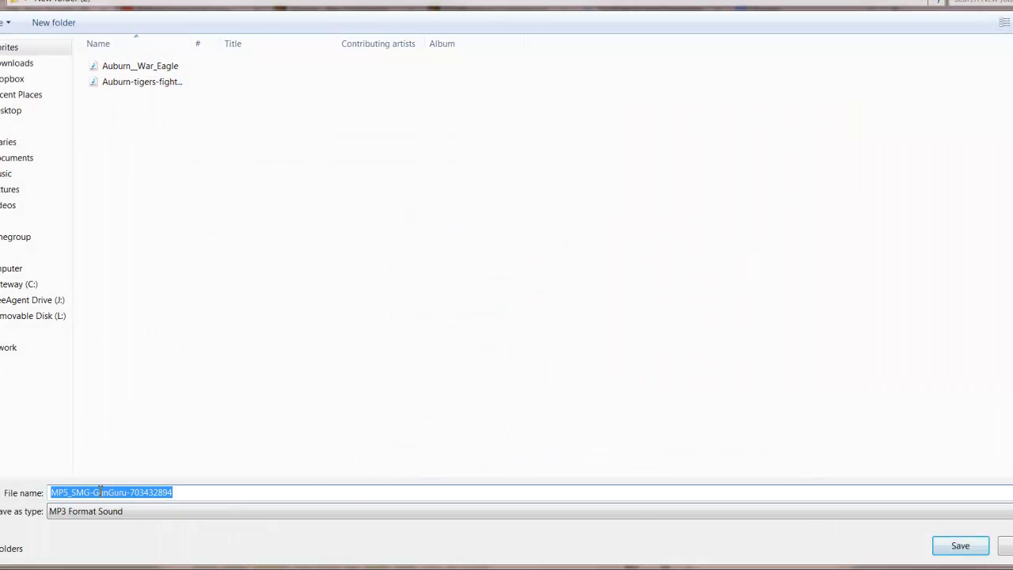
Step: Replace the suggested file name with "9mm gunshot" and save the MP3 in the folder with the Auburn songs
{"action": "left_click", "coordinate": [129, 492]}
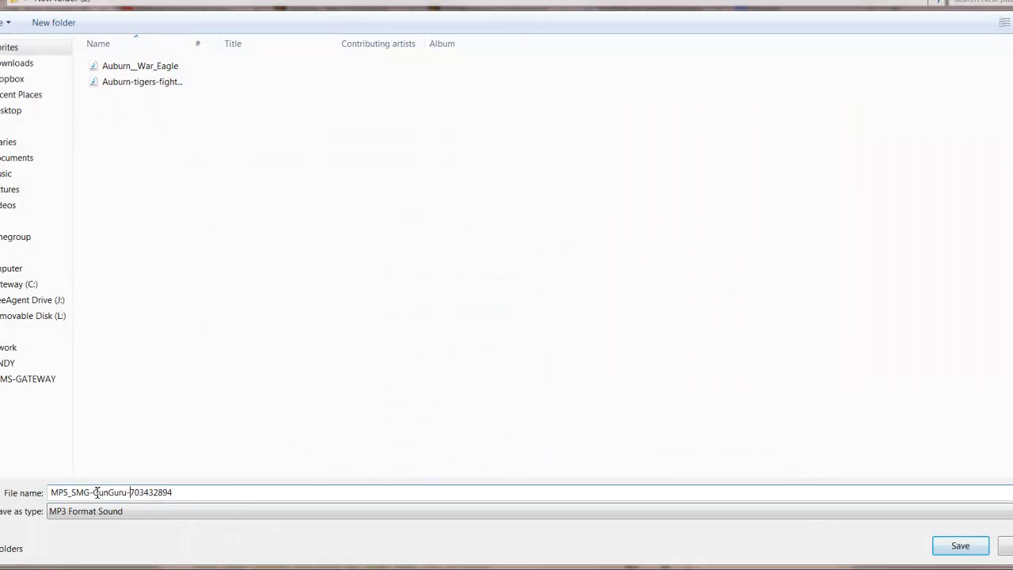
{"action": "key", "text": "ctrl+a"}
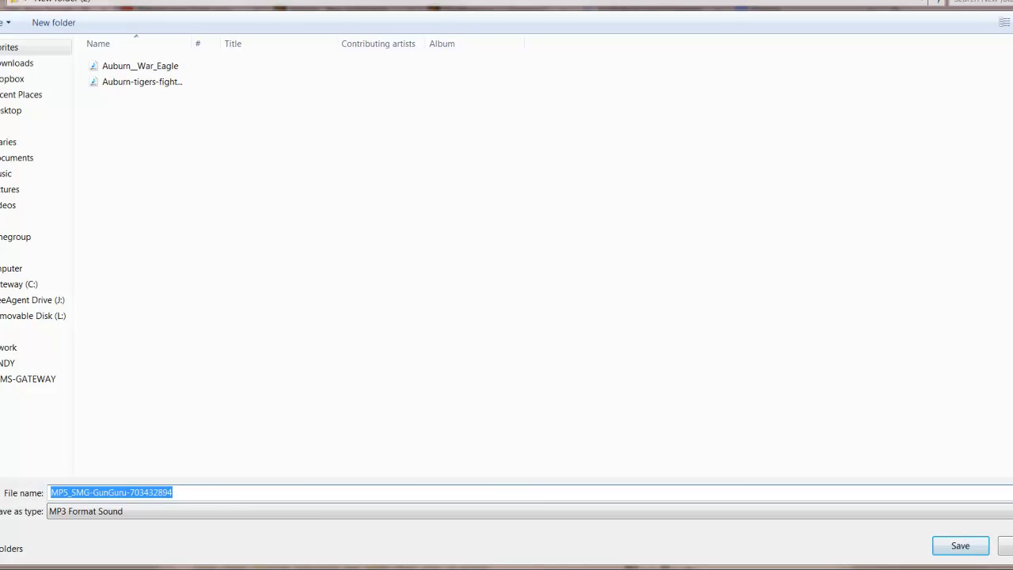
{"action": "type", "text": "9mm"}
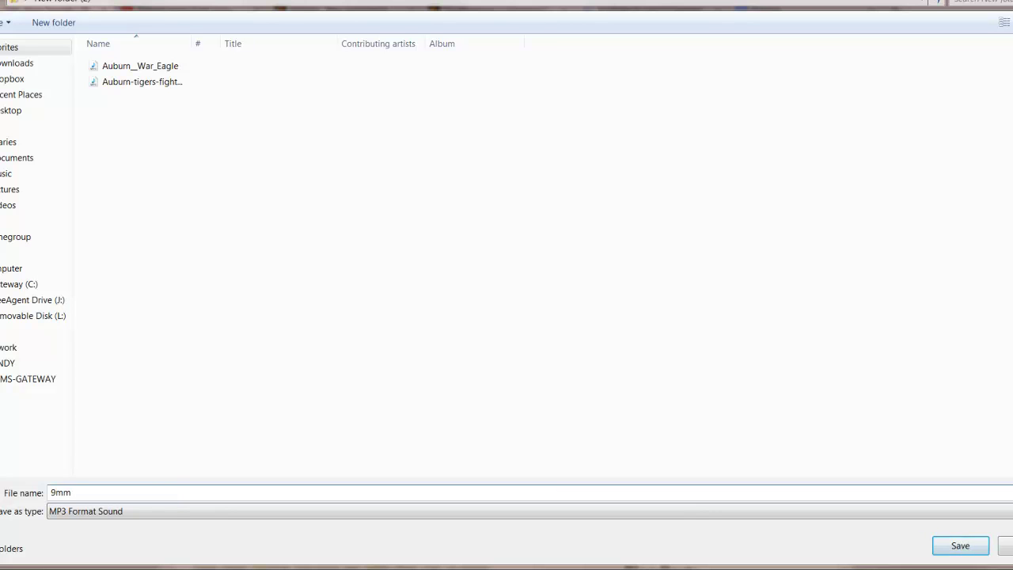
{"action": "type", "text": " gunshoi"}
{"action": "key", "text": "BackSpace"}
{"action": "type", "text": "t"}
{"action": "left_click", "coordinate": [958, 546]}
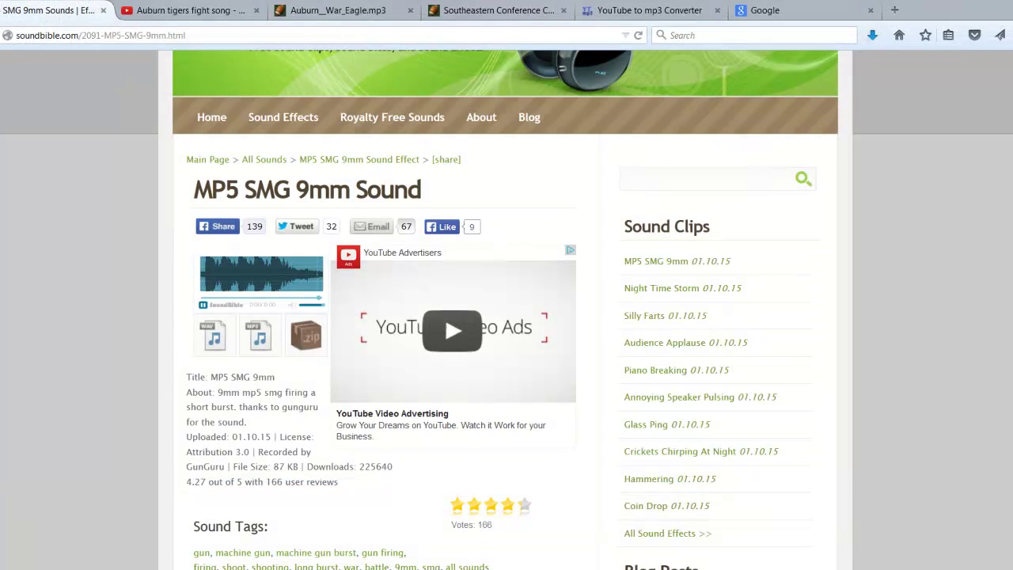
Step: Bring the New folder (2) window into view, play the 9mm gunshot file, and close the player
{"action": "left_click_drag", "start_coordinate": [861, 37], "coordinate": [470, 76]}
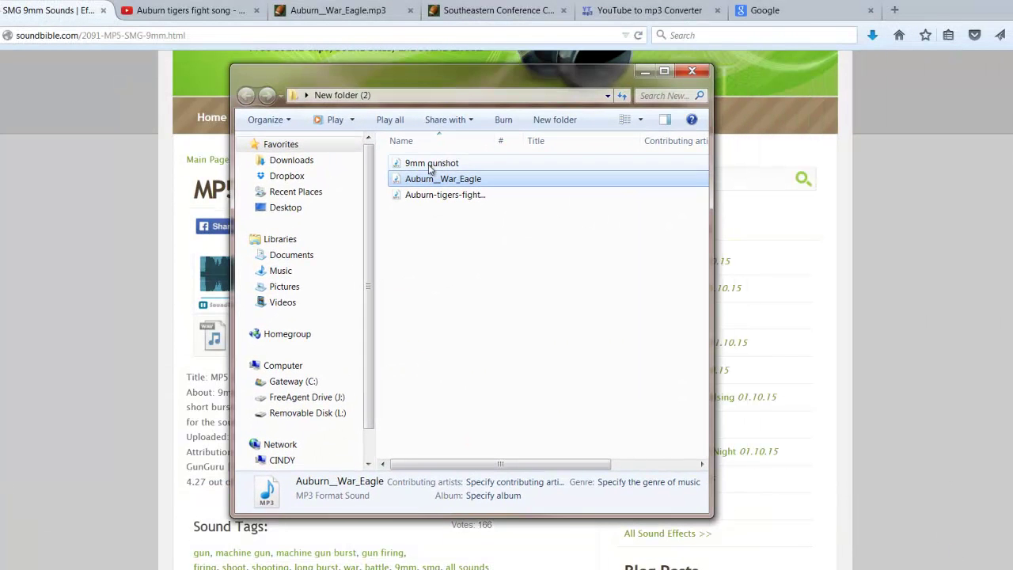
{"action": "left_click", "coordinate": [430, 164]}
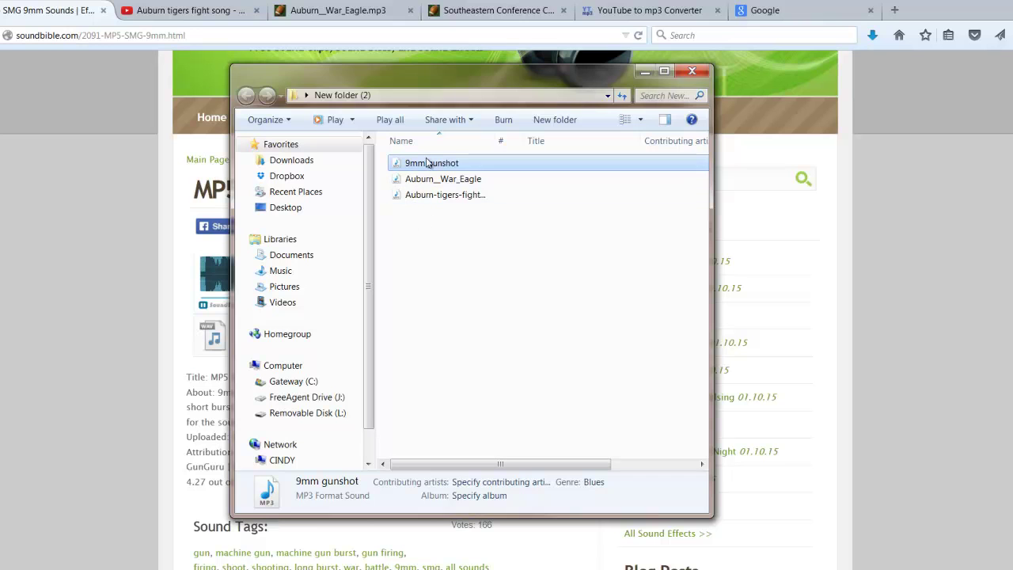
{"action": "double_click", "coordinate": [430, 163]}
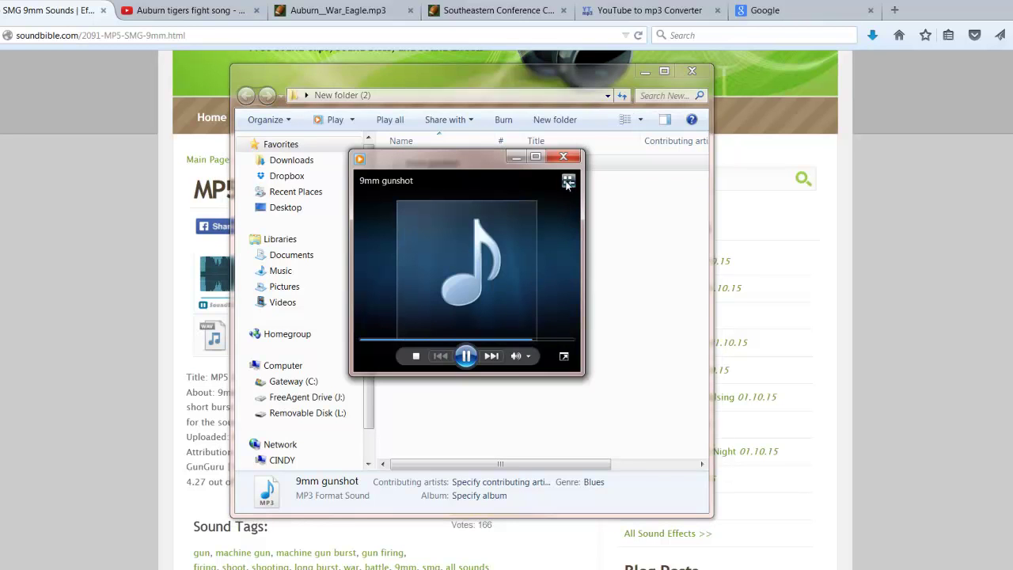
{"action": "left_click", "coordinate": [564, 157]}
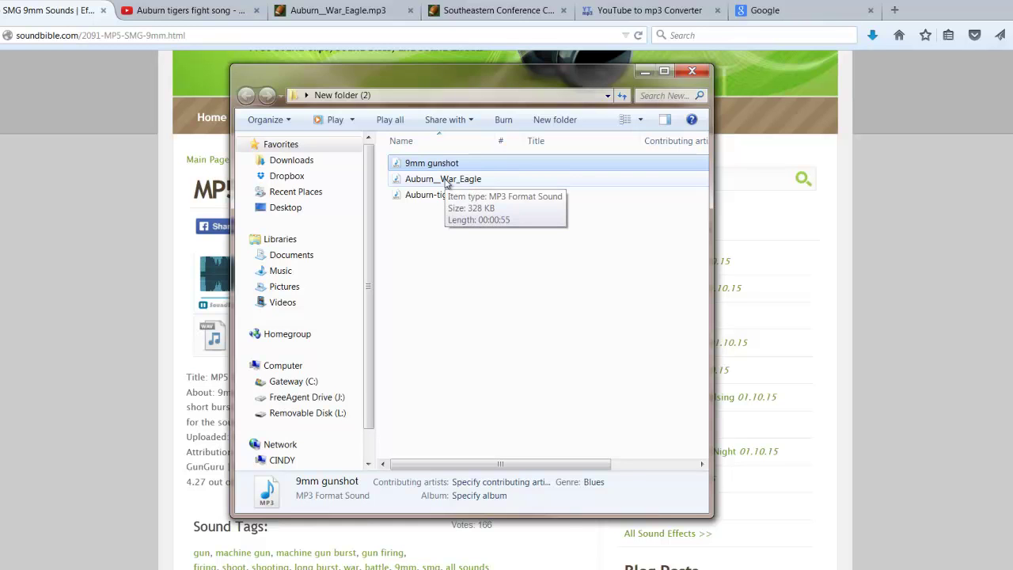
Step: Play Auburn__War_Eagle and Auburn-tigers-fight-song in turn, closing the player after each, and move the folder window away
{"action": "double_click", "coordinate": [446, 181]}
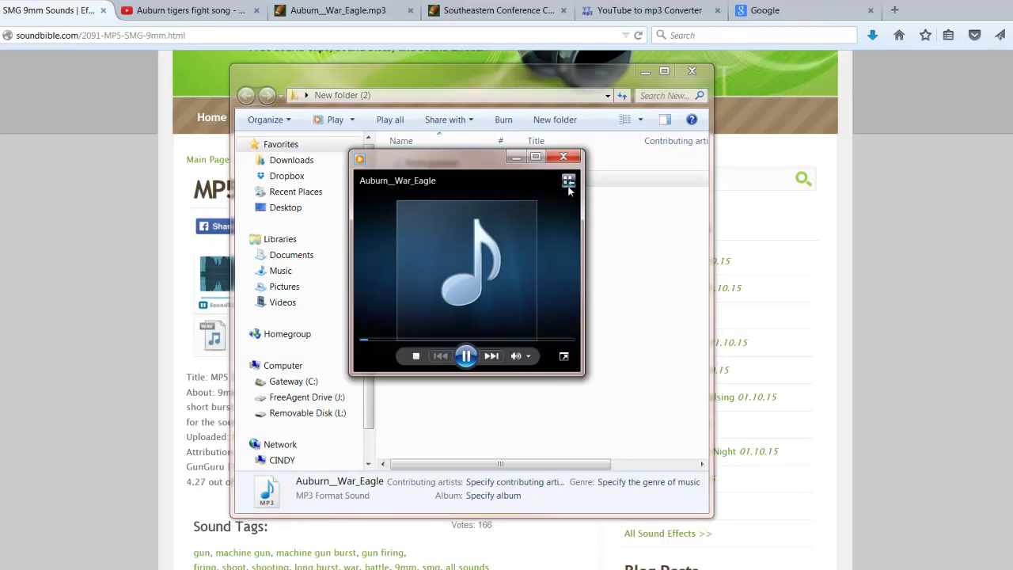
{"action": "left_click", "coordinate": [563, 156]}
{"action": "double_click", "coordinate": [469, 196]}
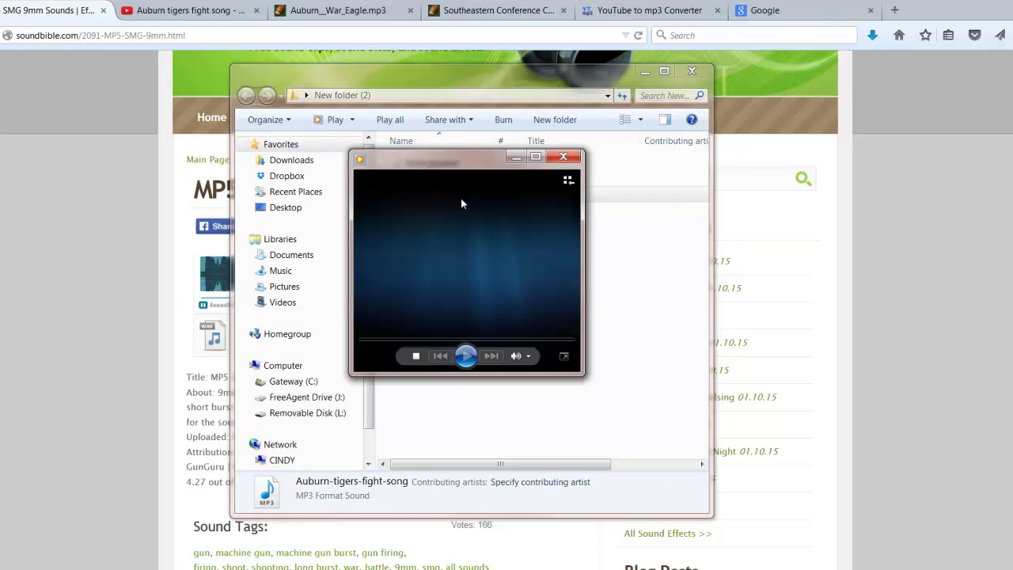
{"action": "left_click", "coordinate": [567, 156]}
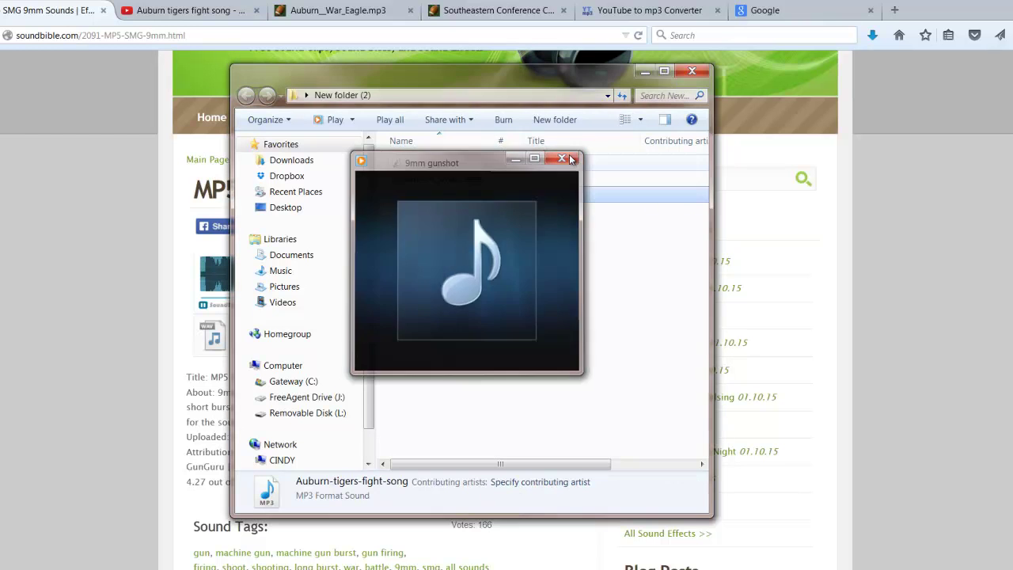
{"action": "left_click_drag", "start_coordinate": [507, 71], "coordinate": [1012, 72]}
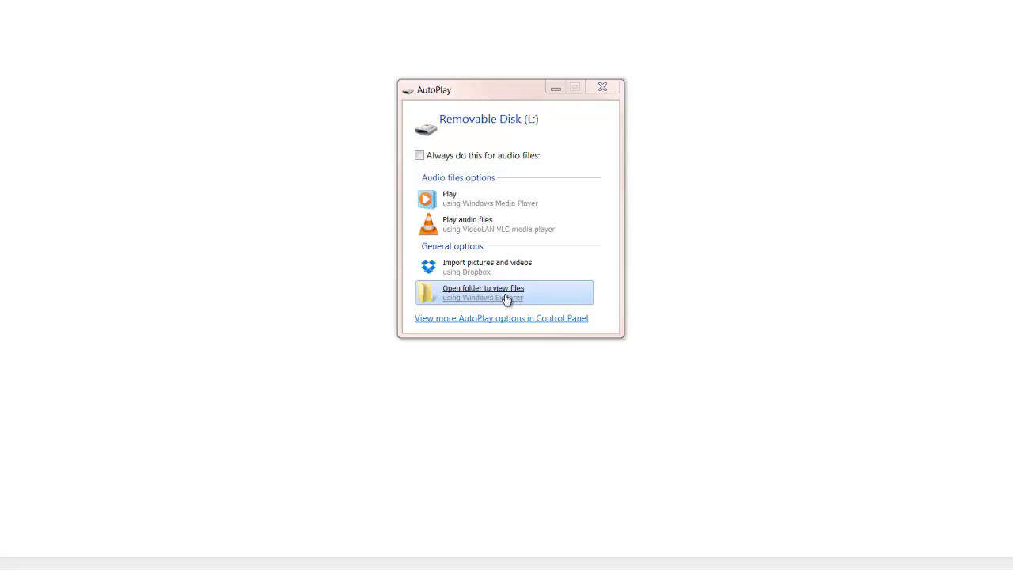
Step: Open Removable Disk (L:) to view its files and check the god_bless_america song stored on it
{"action": "left_click", "coordinate": [507, 297]}
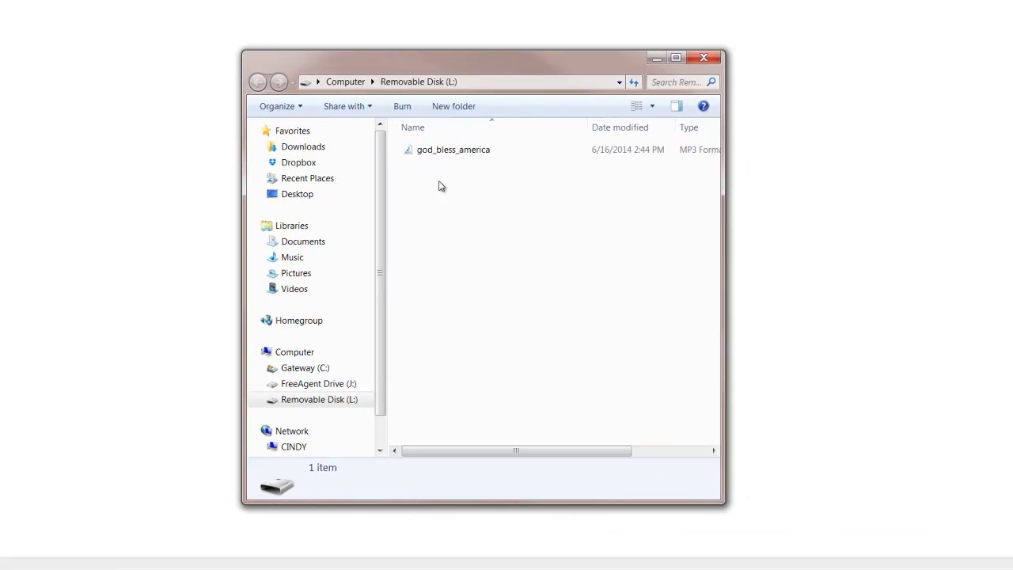
{"action": "left_click", "coordinate": [452, 154]}
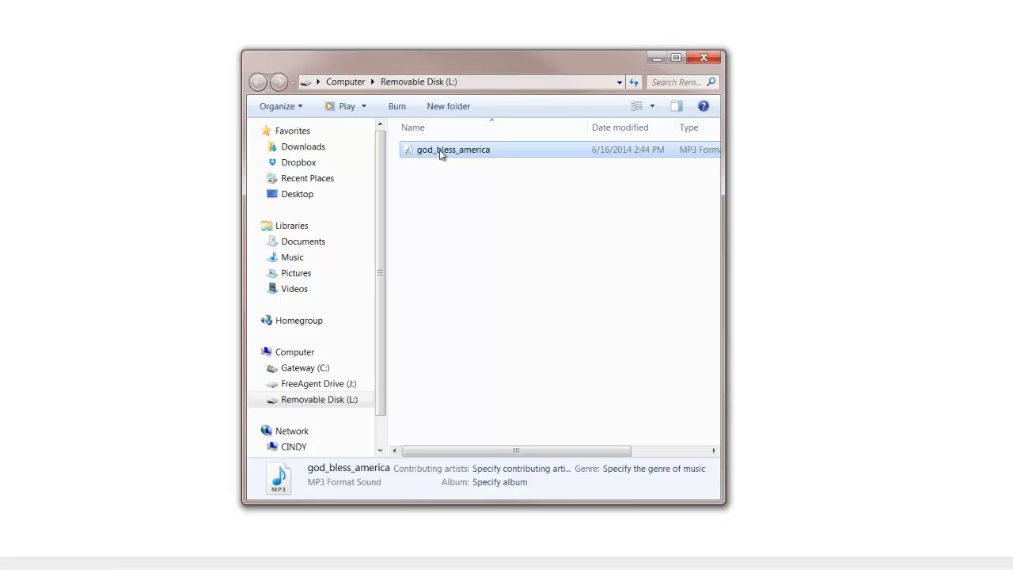
{"action": "left_click", "coordinate": [463, 219]}
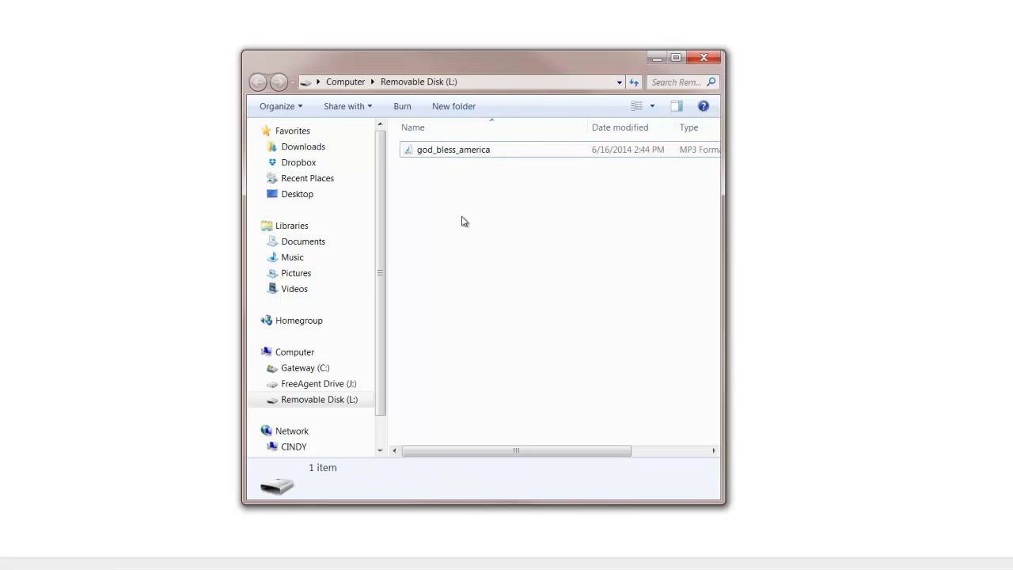
Step: Check the storage capacity in Removable Disk (L:)'s properties, close them unchanged, and select the god_bless_america file
{"action": "left_click", "coordinate": [526, 406]}
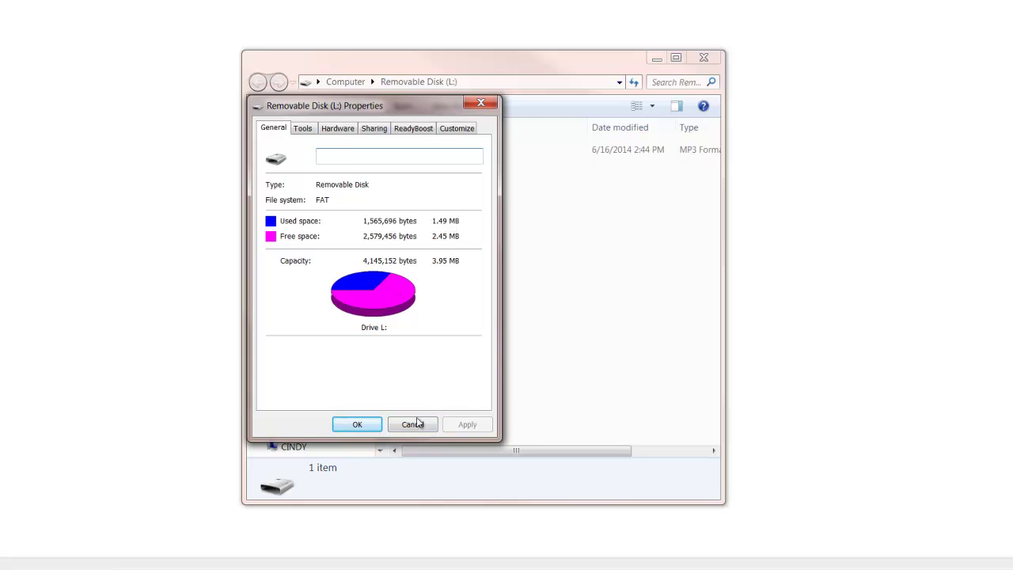
{"action": "left_click", "coordinate": [413, 426]}
{"action": "left_click", "coordinate": [454, 152]}
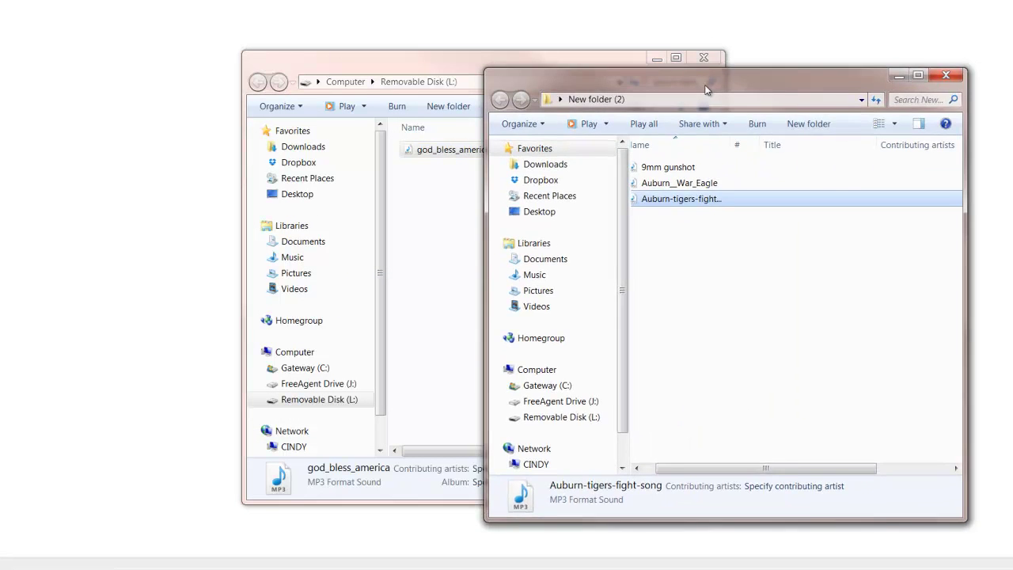
Step: Place the Removable Disk (L:) and New folder (2) windows side by side and delete god_bless_america from the removable disk
{"action": "left_click_drag", "start_coordinate": [430, 64], "coordinate": [230, 65]}
{"action": "left_click_drag", "start_coordinate": [752, 467], "coordinate": [740, 467]}
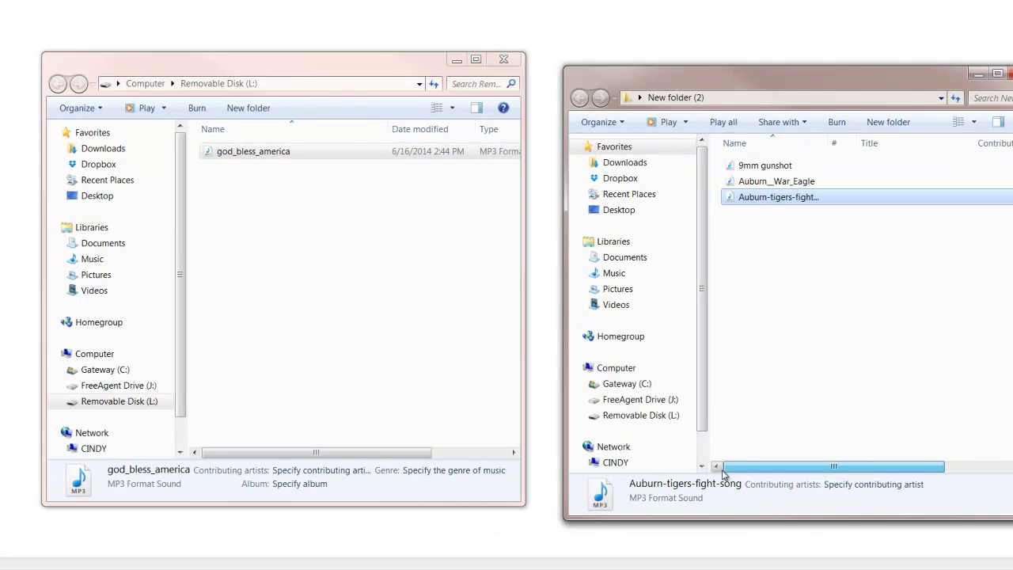
{"action": "left_click", "coordinate": [254, 152]}
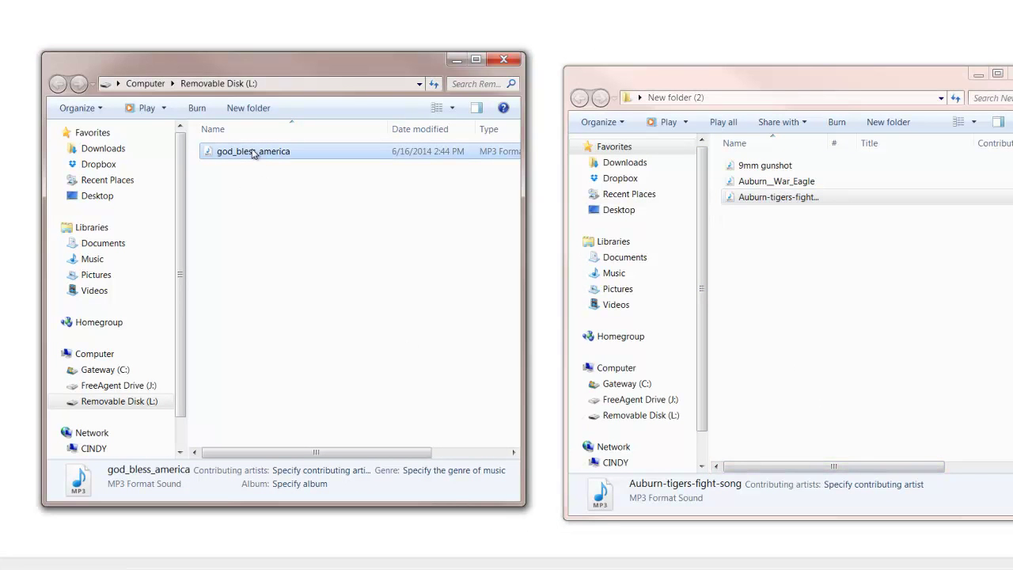
{"action": "right_click", "coordinate": [253, 153]}
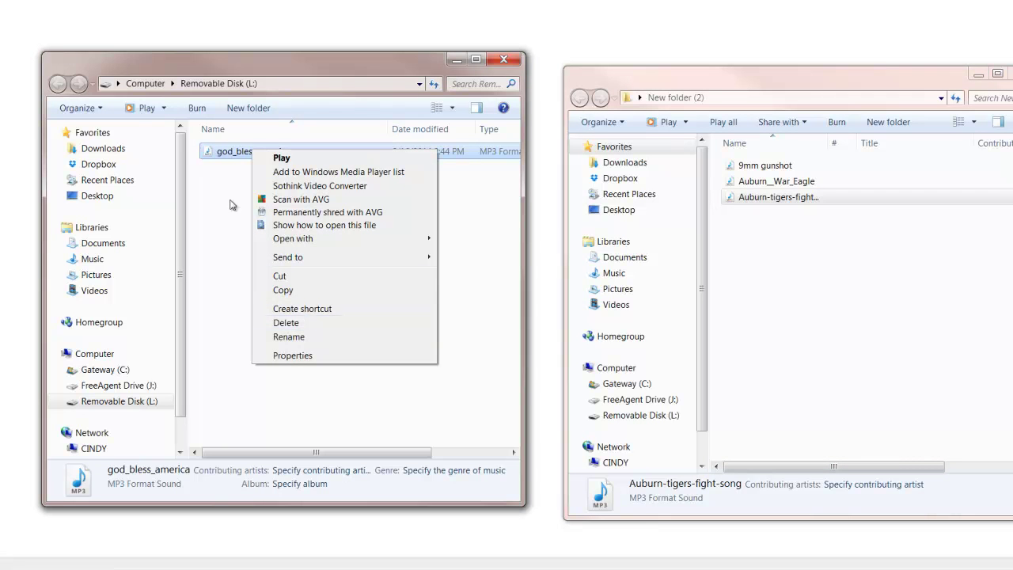
{"action": "left_click", "coordinate": [215, 200]}
{"action": "left_click", "coordinate": [235, 157]}
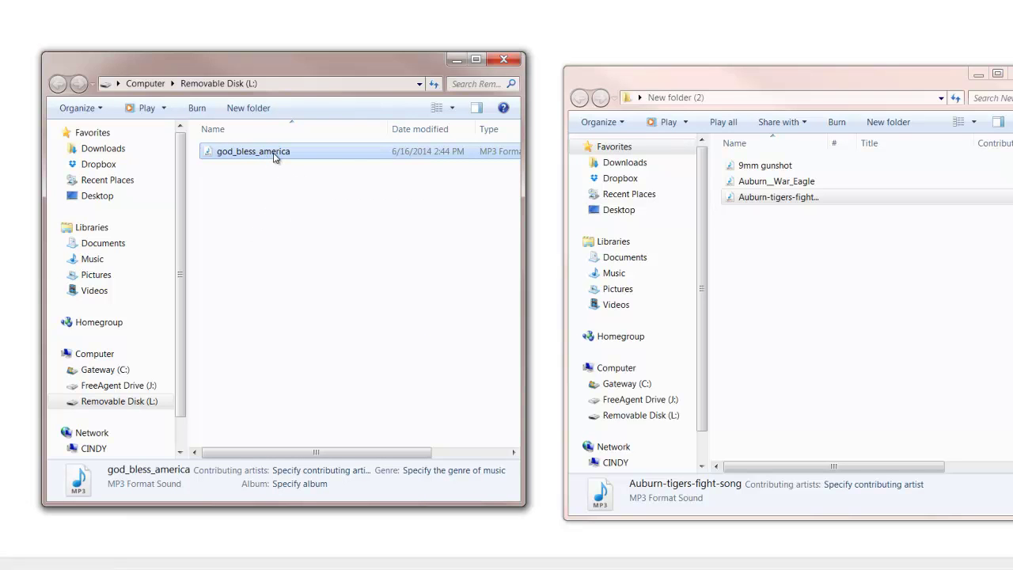
{"action": "right_click", "coordinate": [274, 156]}
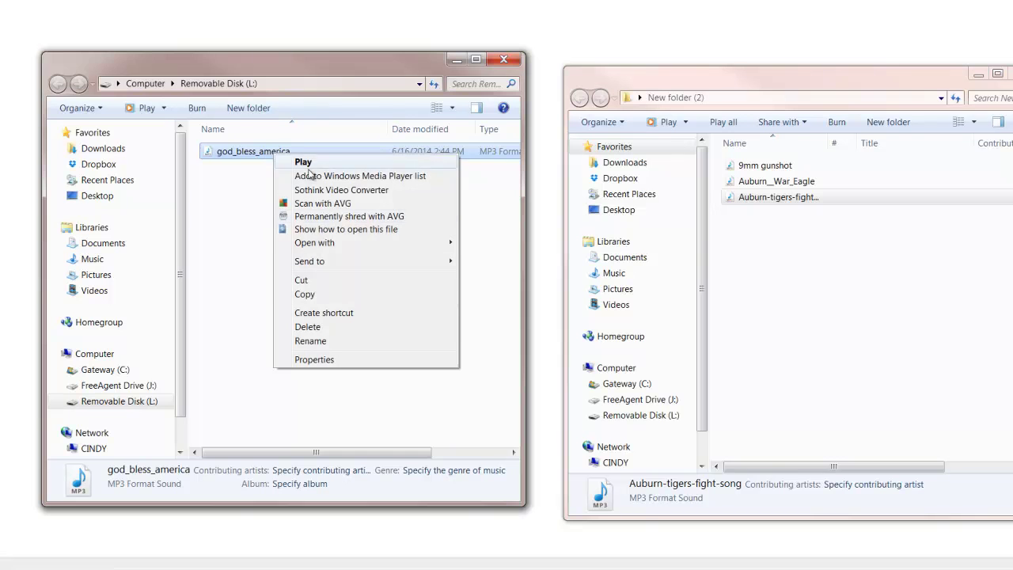
{"action": "left_click", "coordinate": [319, 329]}
{"action": "left_click", "coordinate": [558, 327]}
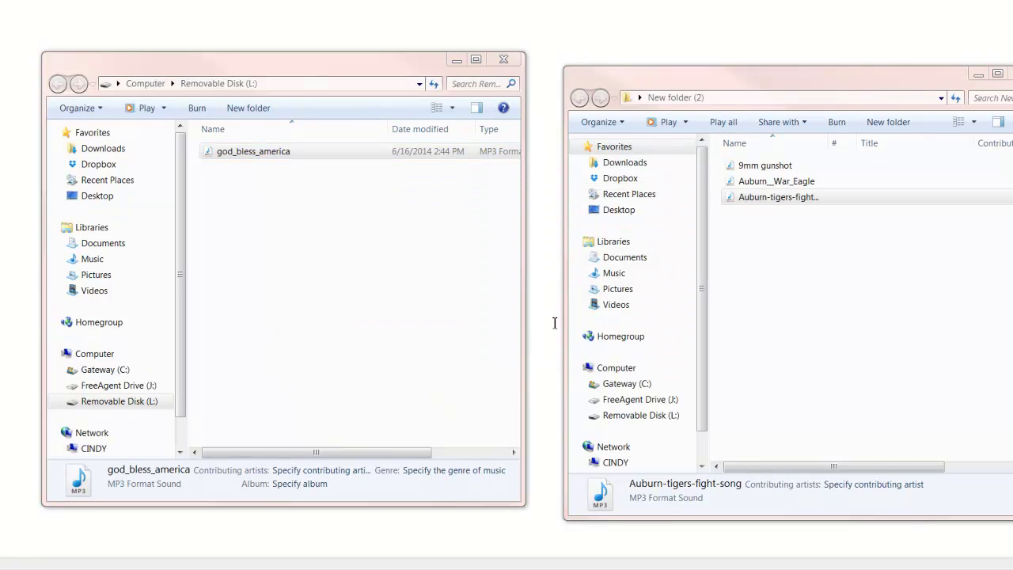
Step: Copy Auburn-tigers-fight-song from New folder (2) to Removable Disk (L:)
{"action": "right_click", "coordinate": [779, 198]}
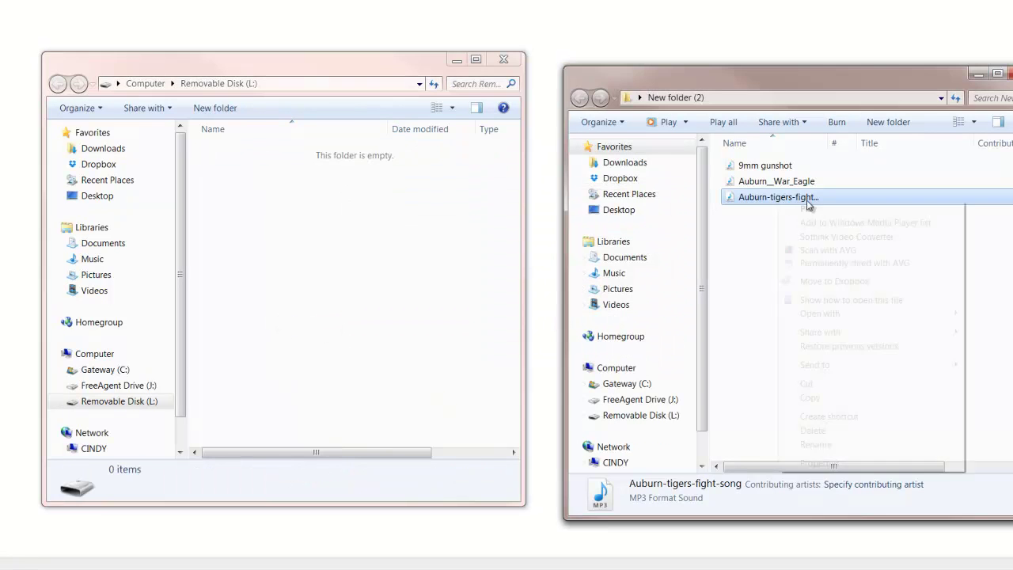
{"action": "left_click", "coordinate": [810, 397]}
{"action": "left_click", "coordinate": [287, 274]}
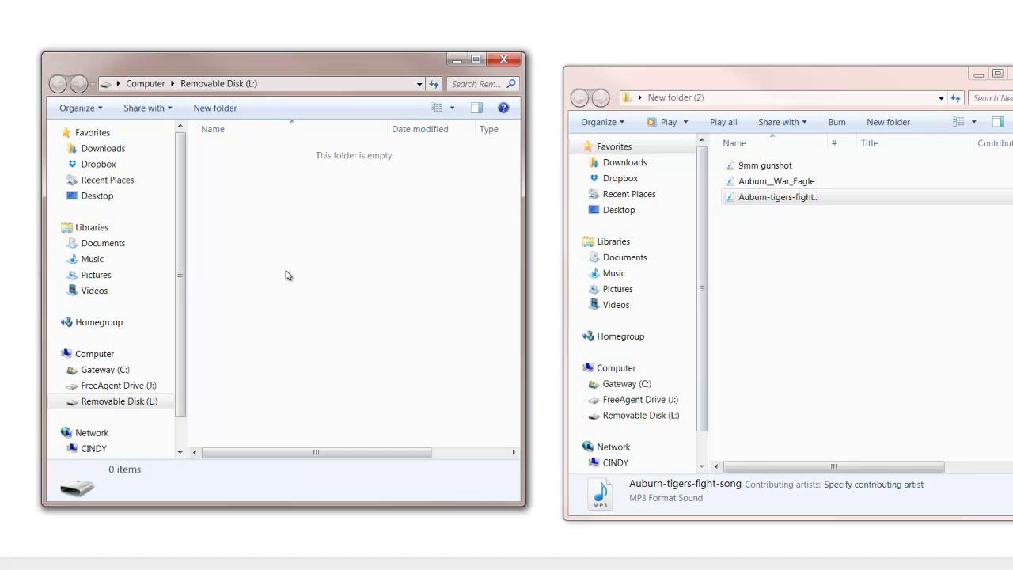
{"action": "key", "text": "ctrl+v"}
{"action": "right_click", "coordinate": [294, 256]}
{"action": "left_click", "coordinate": [336, 363]}
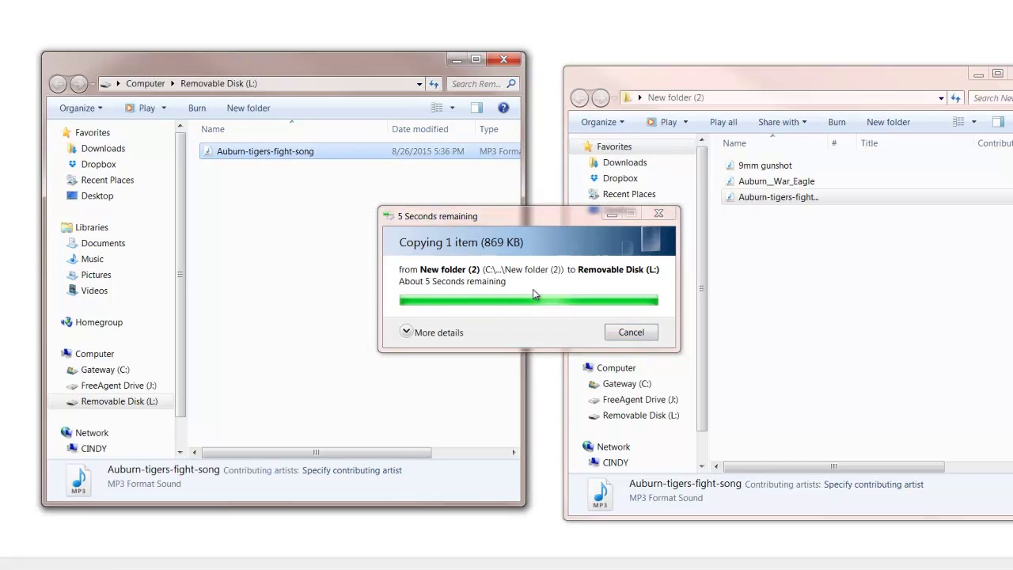
Step: Check the used and free space in Removable Disk (L:)'s properties and close them unchanged
{"action": "left_click", "coordinate": [290, 154]}
{"action": "left_click", "coordinate": [392, 185]}
{"action": "left_click", "coordinate": [341, 157]}
{"action": "right_click", "coordinate": [345, 162]}
{"action": "left_click", "coordinate": [269, 256]}
{"action": "right_click", "coordinate": [269, 253]}
{"action": "left_click", "coordinate": [324, 441]}
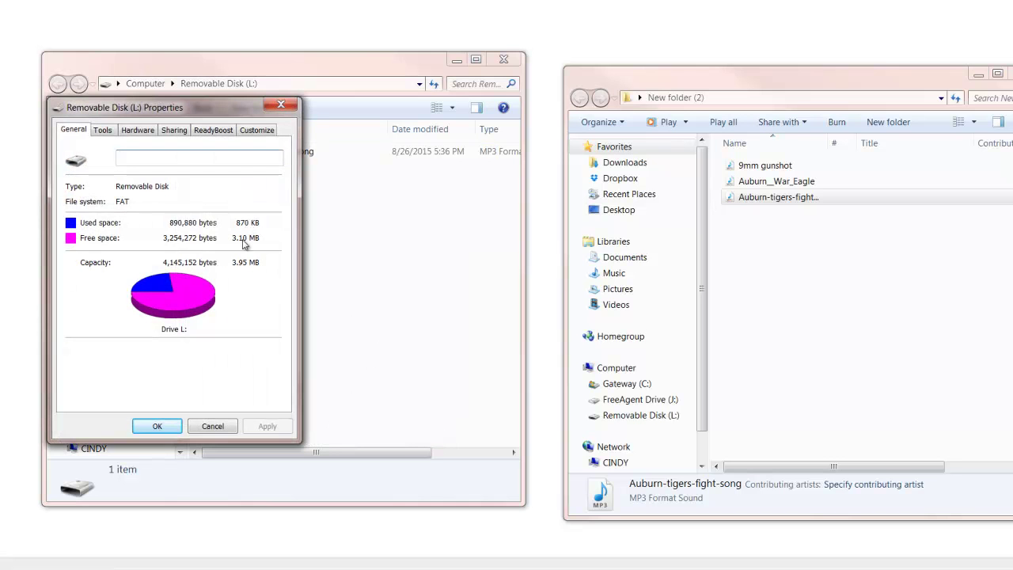
{"action": "left_click", "coordinate": [218, 429]}
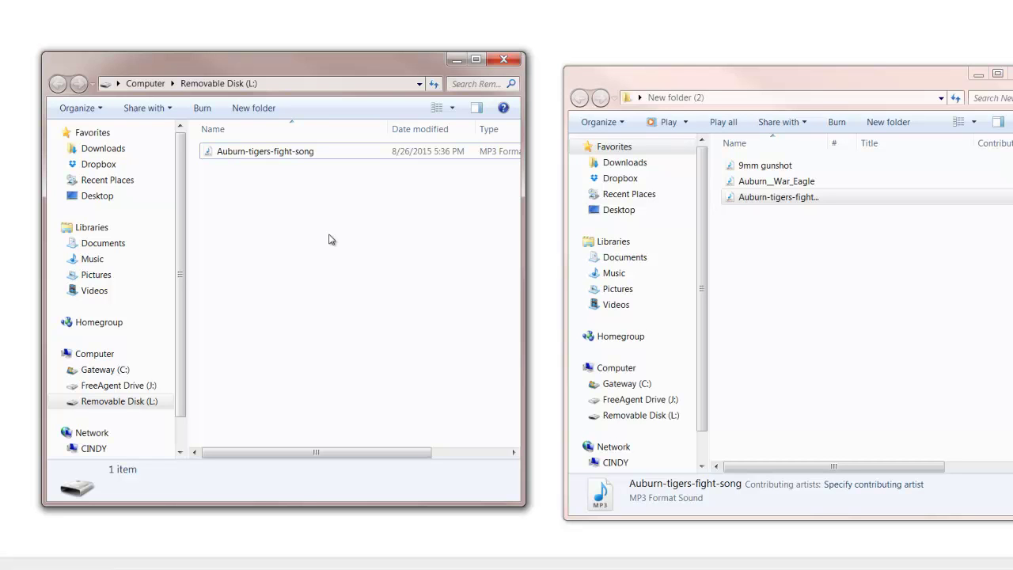
Step: Reposition the Removable Disk (L:) window, then compare the fight song's file size with the disk's capacity and close the properties
{"action": "mouse_move", "coordinate": [284, 65]}
{"action": "left_mouse_down"}
{"action": "mouse_move", "coordinate": [290, 78]}
{"action": "mouse_move", "coordinate": [278, 78]}
{"action": "left_mouse_up"}
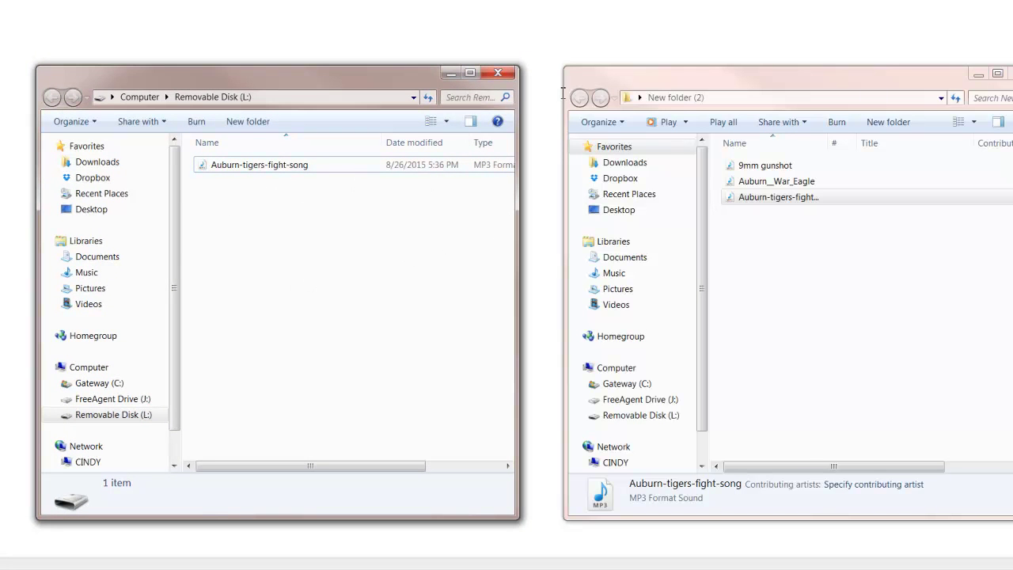
{"action": "left_click_drag", "start_coordinate": [400, 75], "coordinate": [617, 69]}
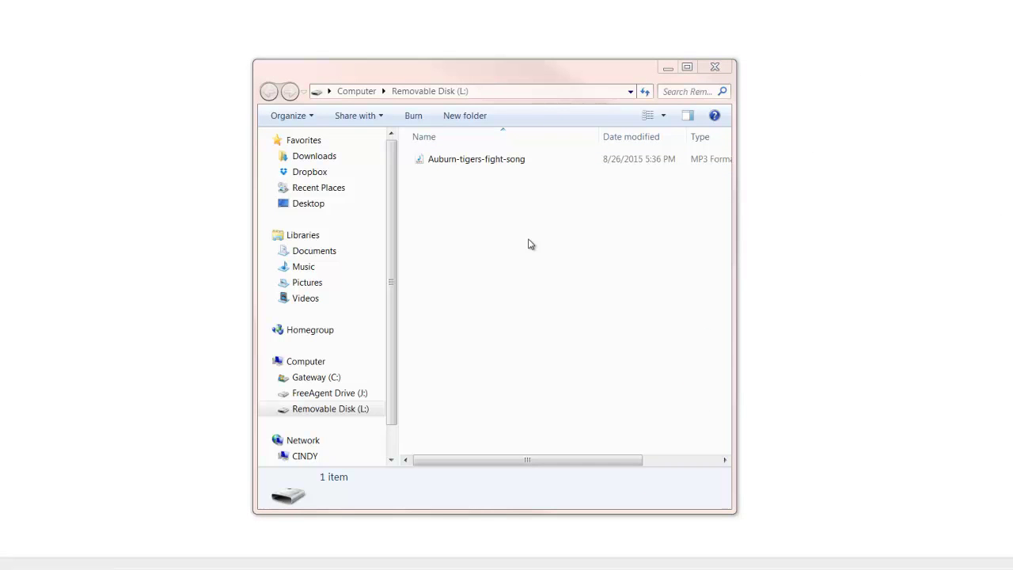
{"action": "left_click", "coordinate": [474, 161]}
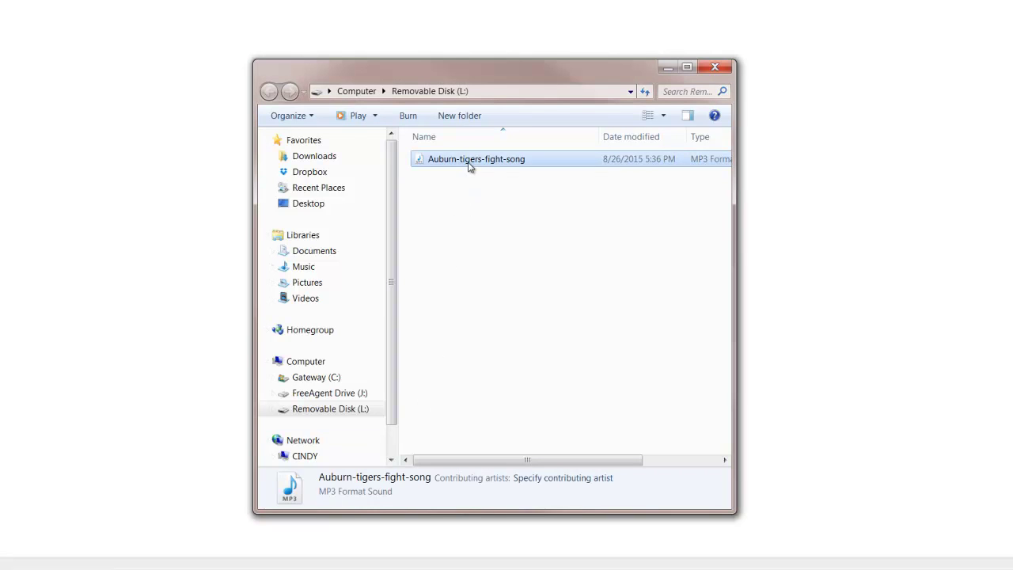
{"action": "mouse_move", "coordinate": [469, 165]}
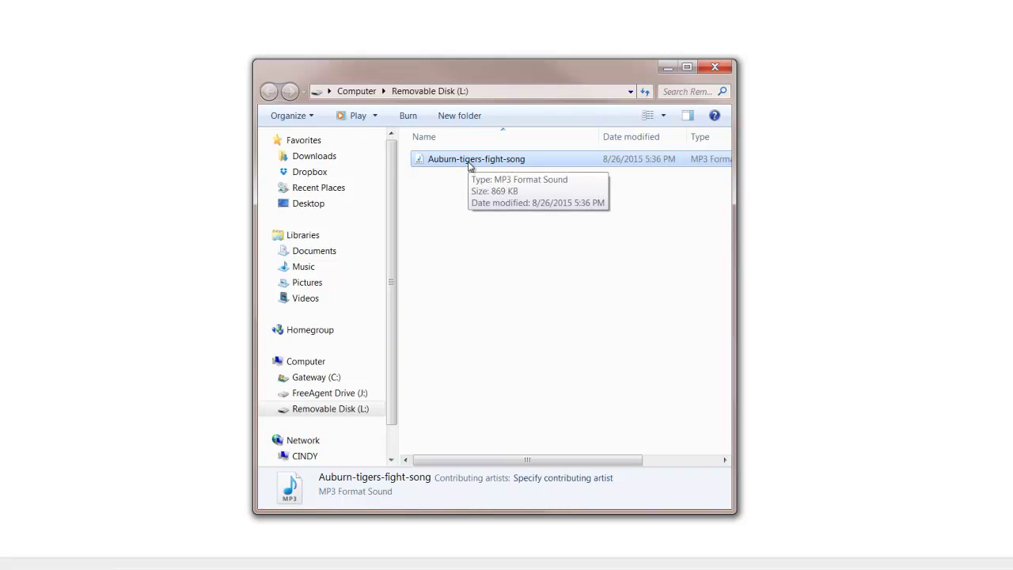
{"action": "right_click", "coordinate": [473, 263]}
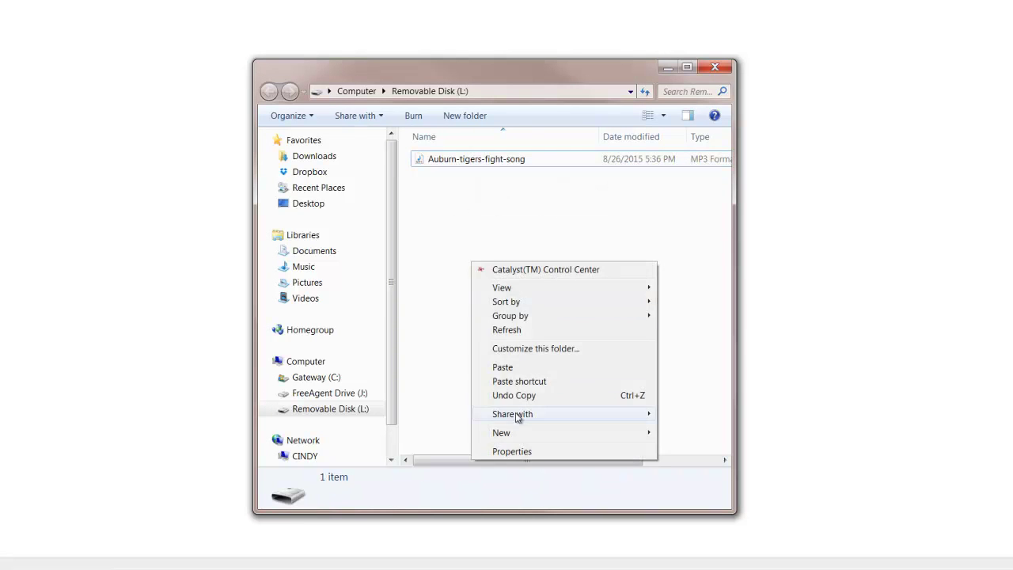
{"action": "left_click", "coordinate": [507, 450]}
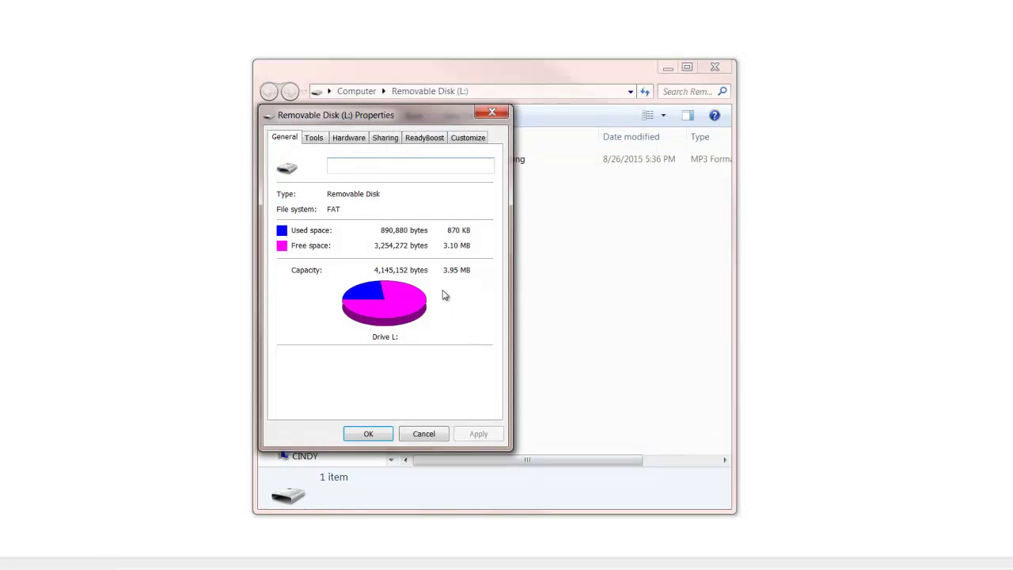
{"action": "left_click", "coordinate": [418, 437]}
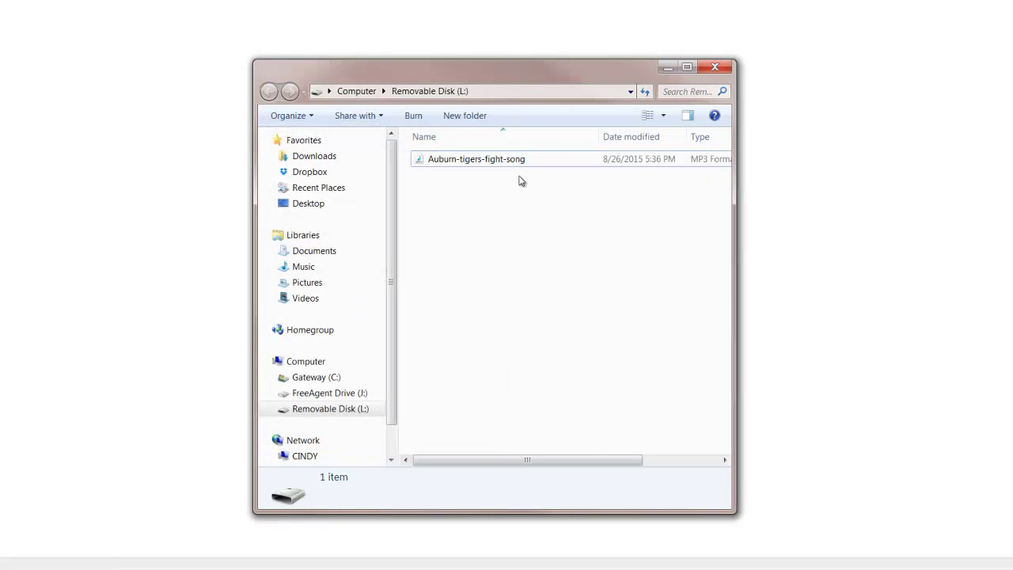
Step: Paste the copied 9mm gunshot and Auburn__War_Eagle files into Removable Disk (L:) and clear the selection
{"action": "mouse_move", "coordinate": [509, 164]}
{"action": "left_click", "coordinate": [465, 162]}
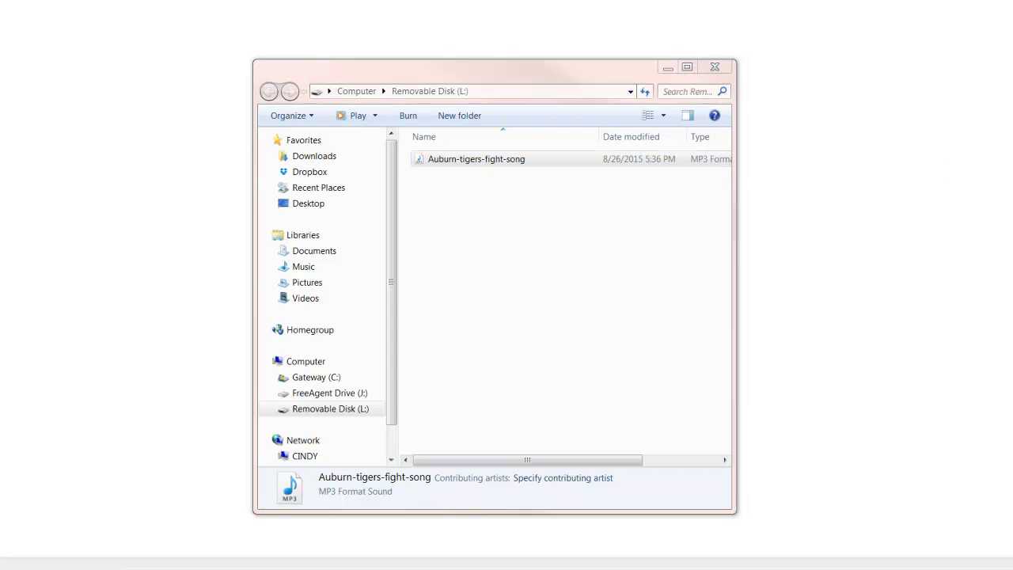
{"action": "left_click", "coordinate": [552, 291]}
{"action": "right_click", "coordinate": [497, 278]}
{"action": "left_click", "coordinate": [549, 383]}
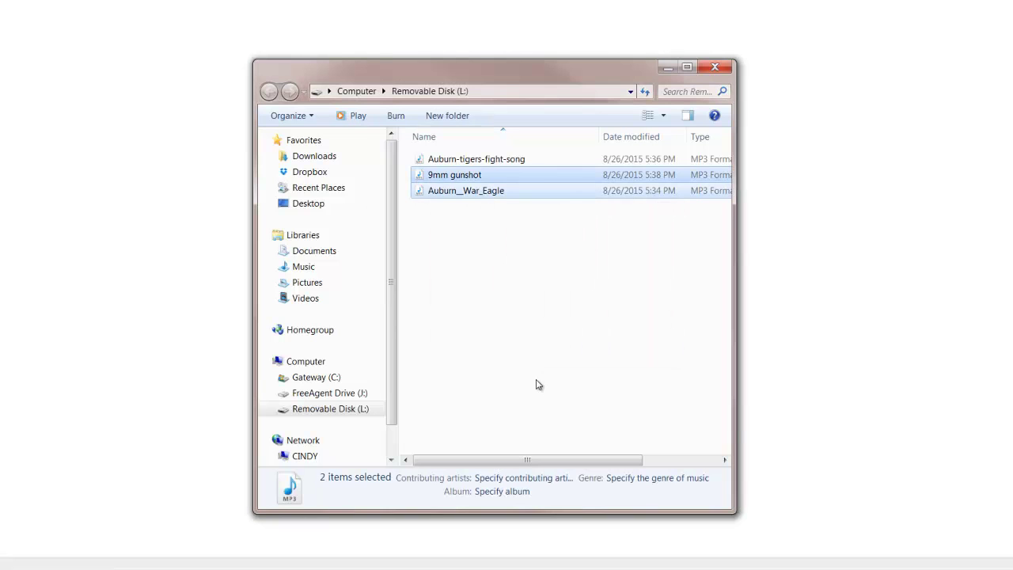
{"action": "left_click", "coordinate": [506, 276]}
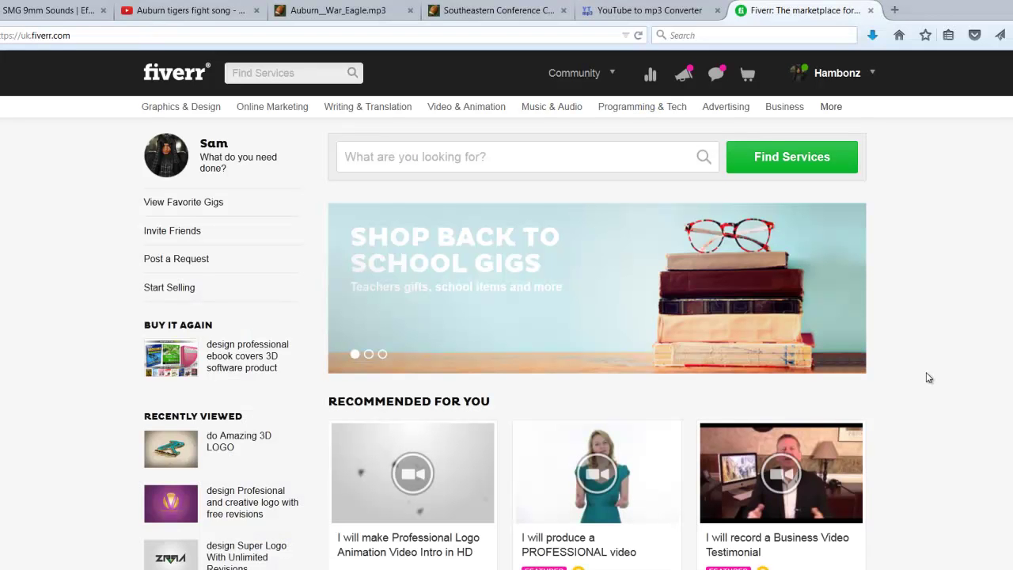
{"action": "left_click", "coordinate": [33, 35]}
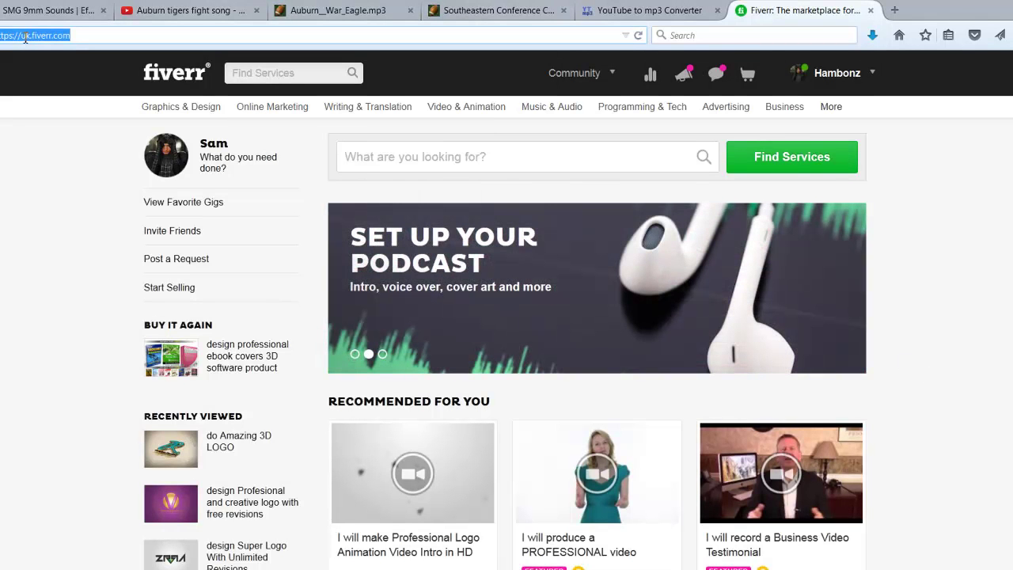
{"action": "left_click", "coordinate": [26, 38]}
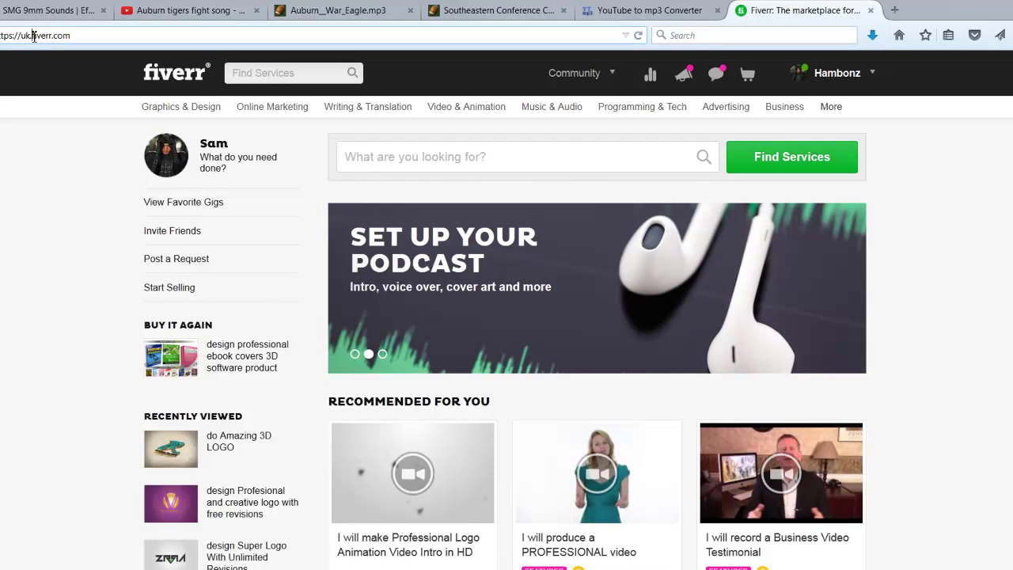
{"action": "key", "text": "BackSpace"}
{"action": "key", "text": "BackSpace"}
{"action": "type", "text": "www"}
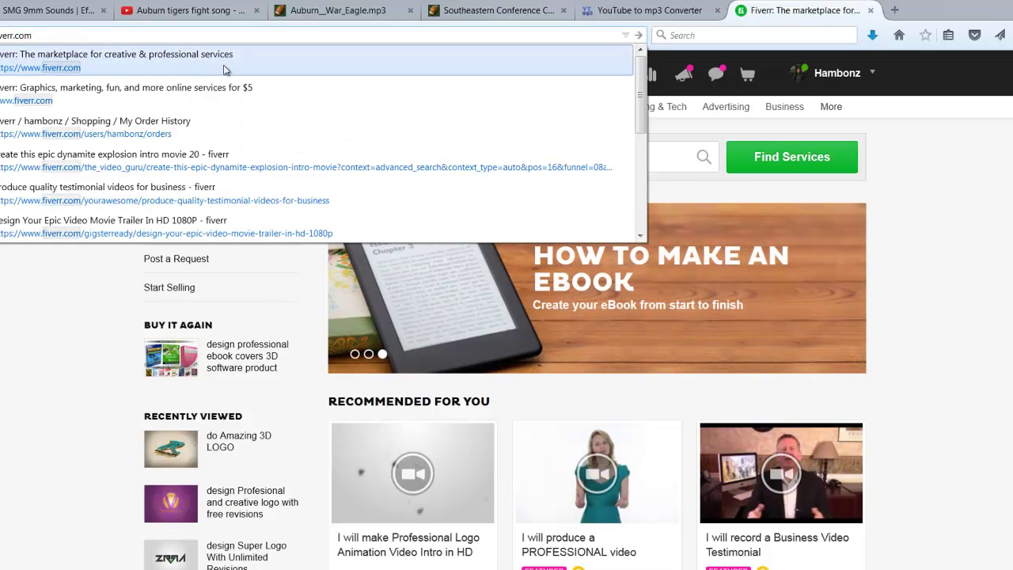
{"action": "left_click", "coordinate": [639, 36]}
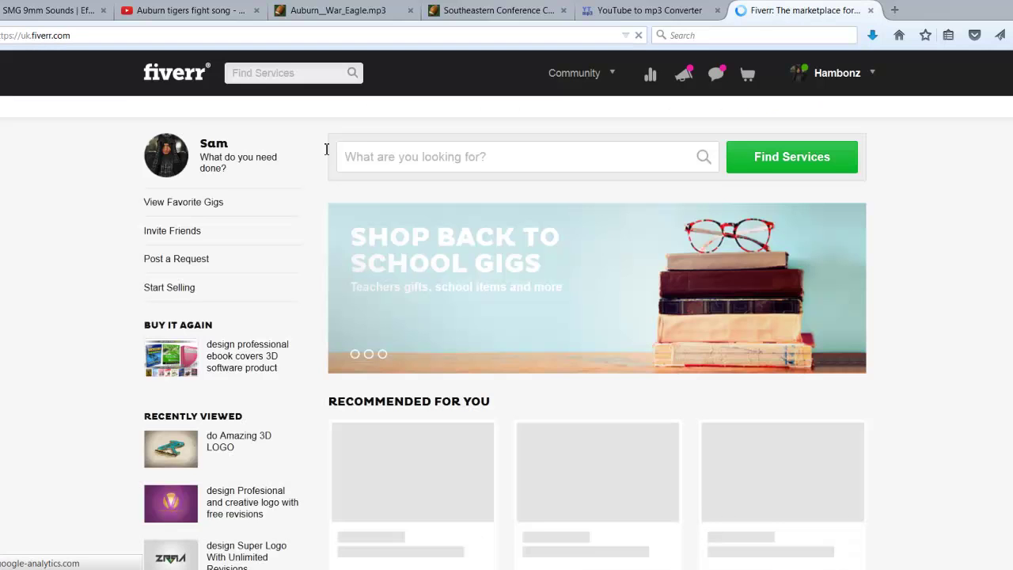
Step: Open Fiverr's Music & Audio category and go to its Mixing & Mastering section
{"action": "mouse_move", "coordinate": [415, 206]}
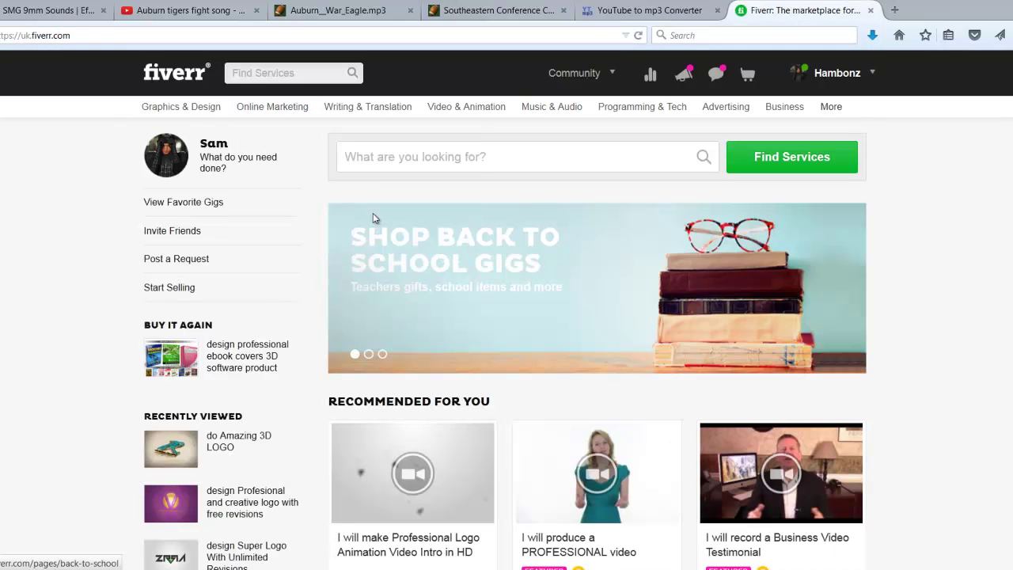
{"action": "left_click", "coordinate": [397, 158]}
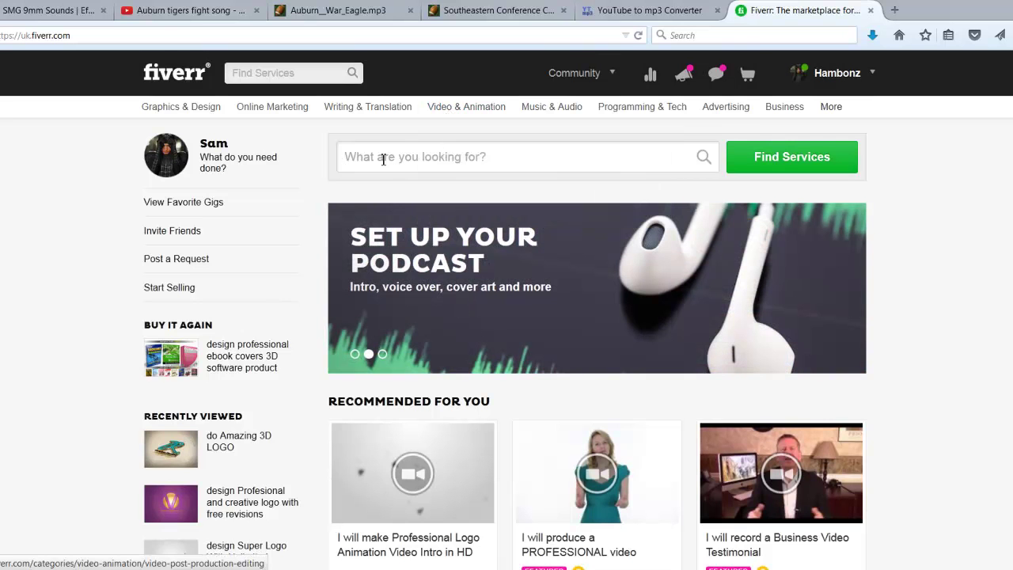
{"action": "left_click", "coordinate": [554, 109]}
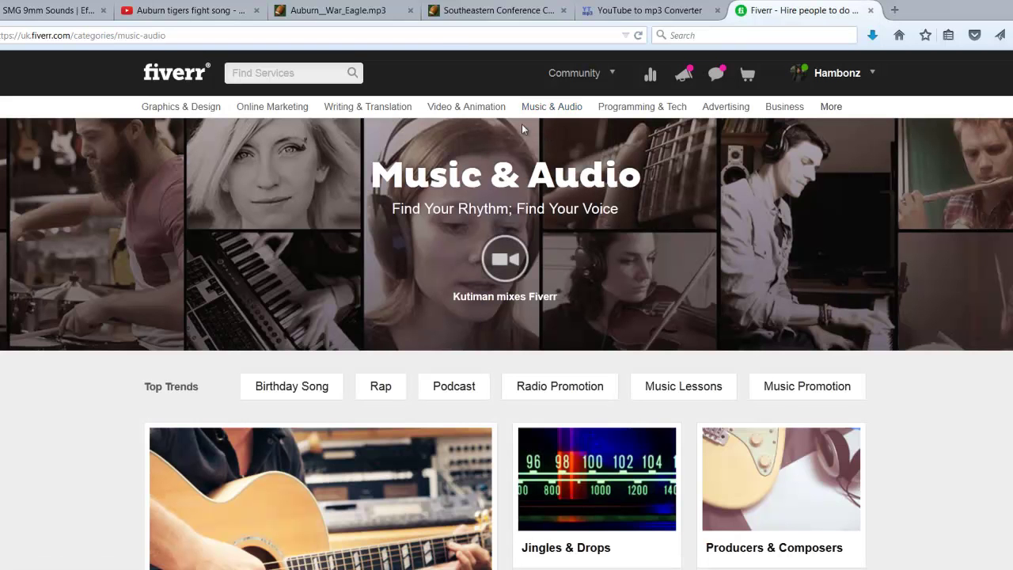
{"action": "mouse_move", "coordinate": [543, 115]}
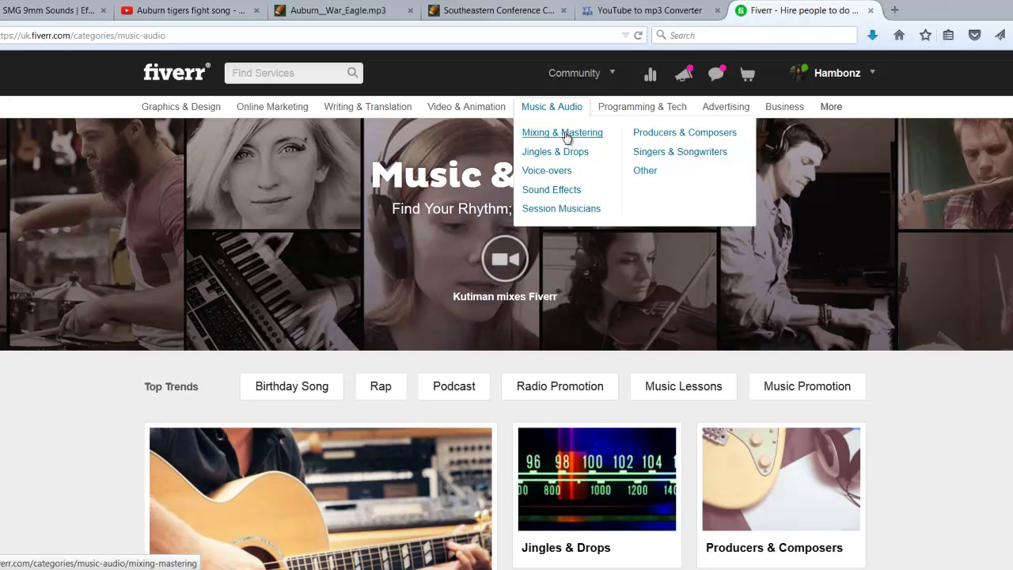
{"action": "left_click", "coordinate": [567, 136]}
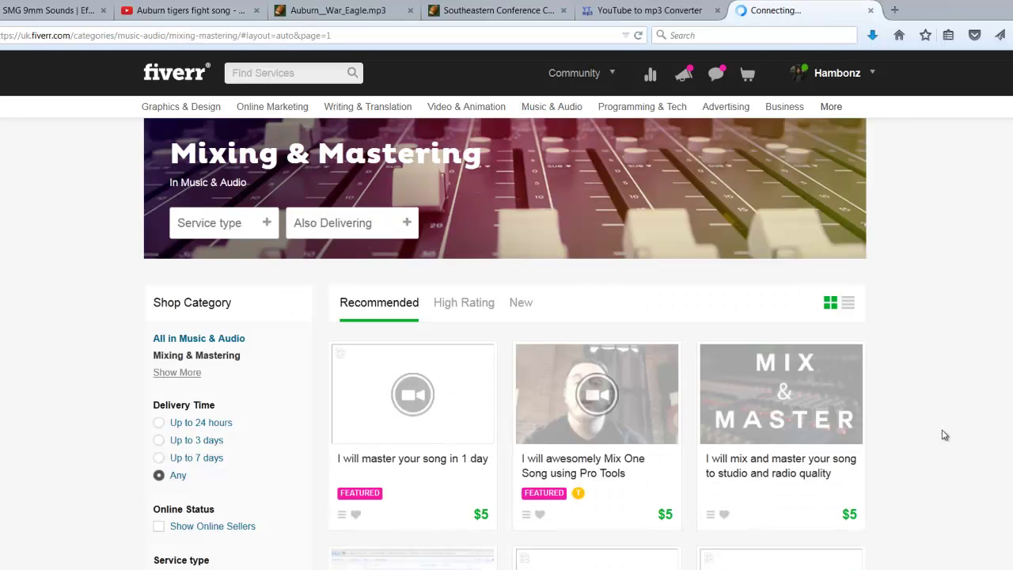
Step: Filter the Mixing & Mastering gigs to Top Rated Seller, with English as both gig language and seller language
{"action": "scroll", "coordinate": [944, 434], "scroll_direction": "down", "scroll_amount": 3}
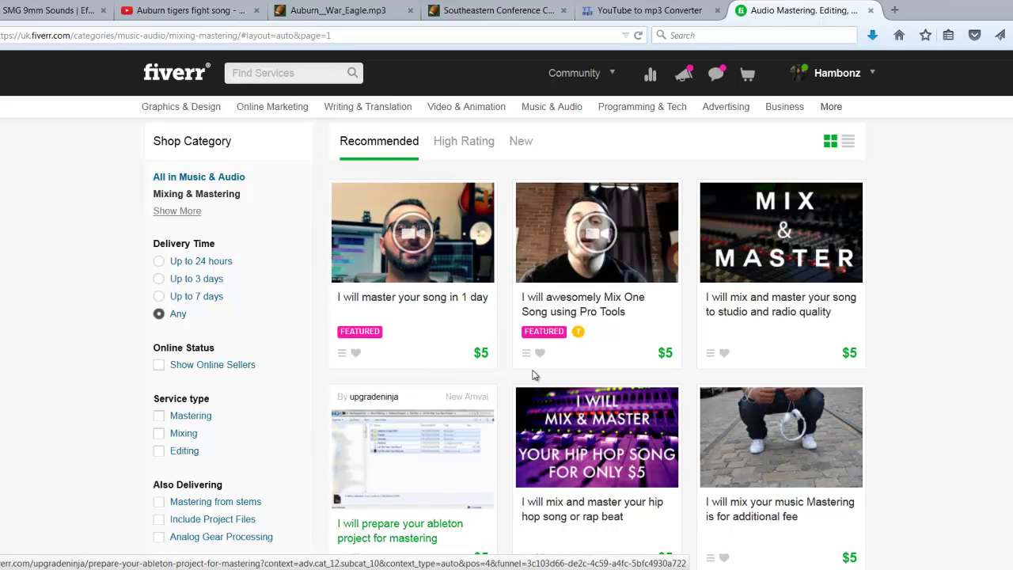
{"action": "scroll", "coordinate": [575, 371], "scroll_direction": "down", "scroll_amount": 1}
{"action": "scroll", "coordinate": [575, 371], "scroll_direction": "down", "scroll_amount": 5}
{"action": "scroll", "coordinate": [657, 275], "scroll_direction": "up", "scroll_amount": 4}
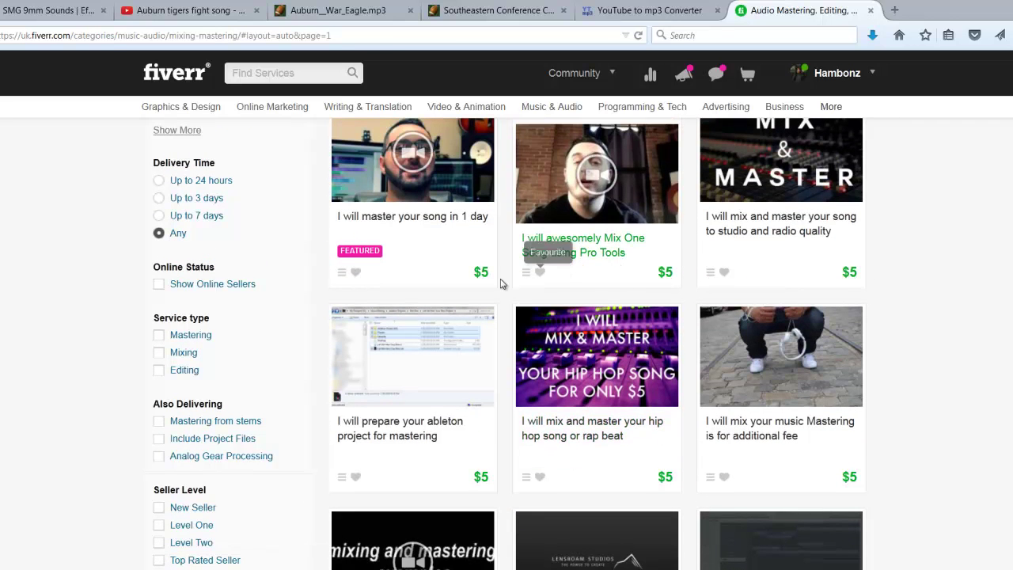
{"action": "scroll", "coordinate": [296, 406], "scroll_direction": "up", "scroll_amount": 6}
{"action": "scroll", "coordinate": [293, 407], "scroll_direction": "down", "scroll_amount": 6}
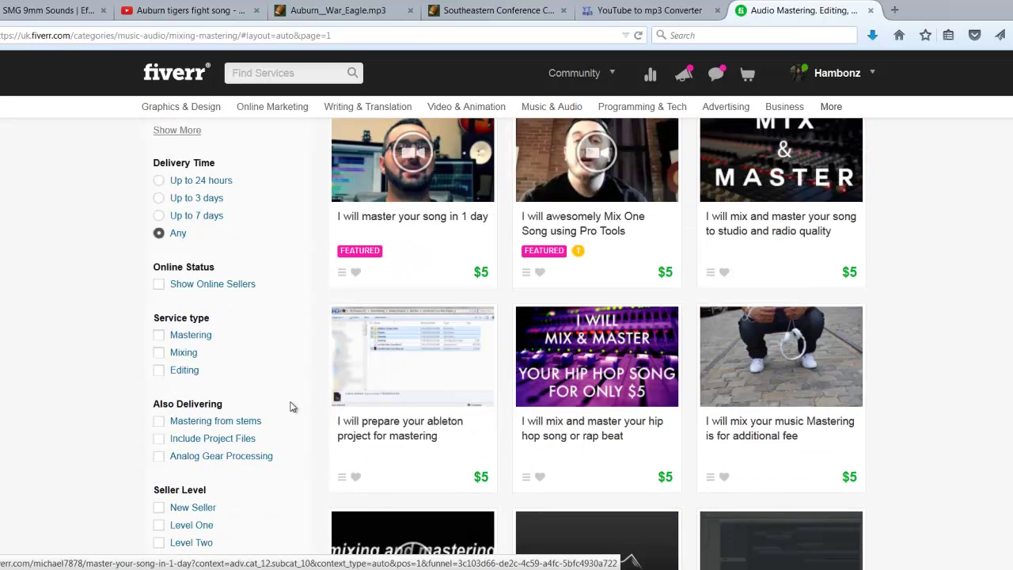
{"action": "scroll", "coordinate": [286, 407], "scroll_direction": "down", "scroll_amount": 2}
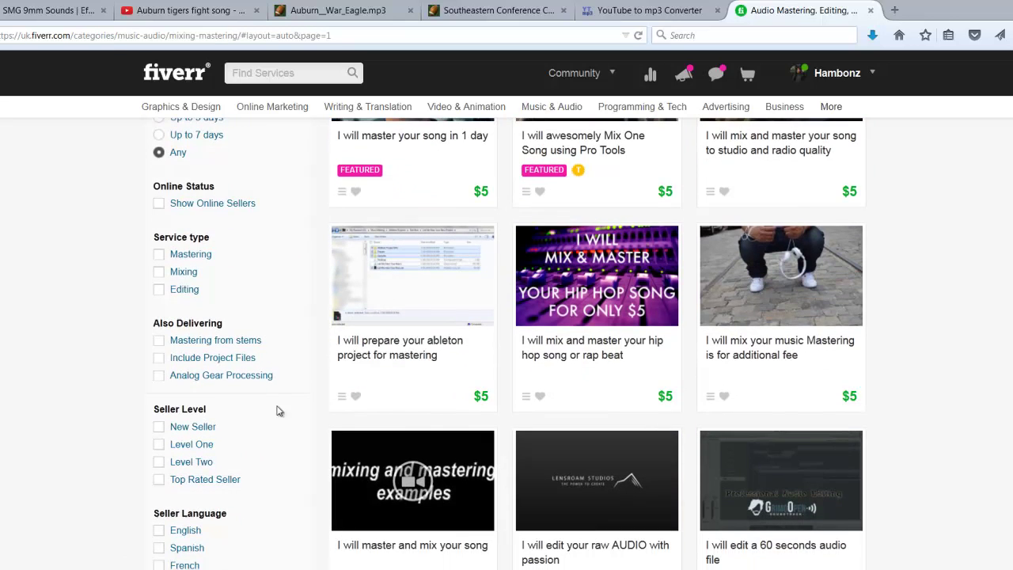
{"action": "left_click", "coordinate": [159, 480]}
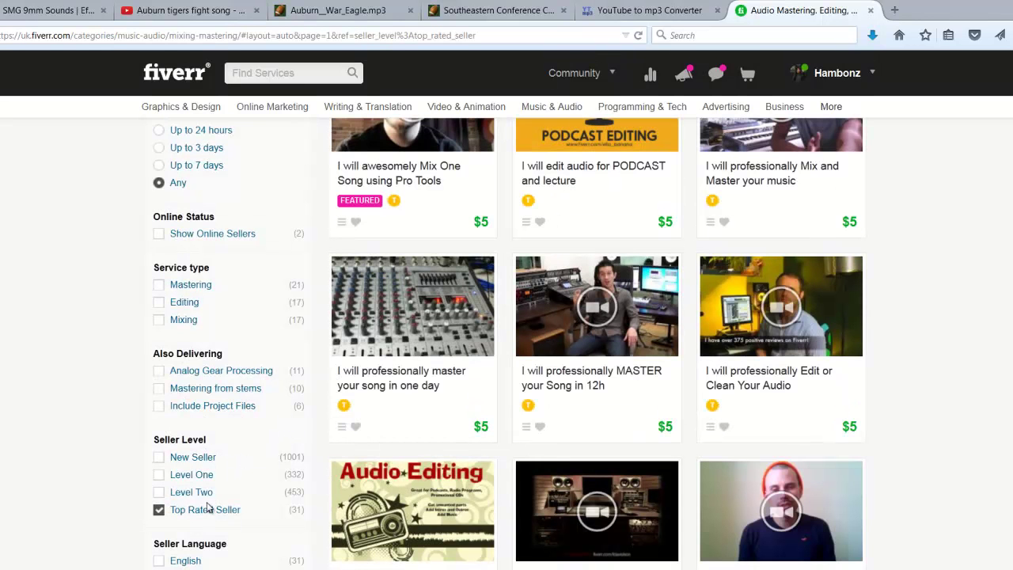
{"action": "scroll", "coordinate": [208, 506], "scroll_direction": "down", "scroll_amount": 3}
{"action": "left_click", "coordinate": [158, 422]}
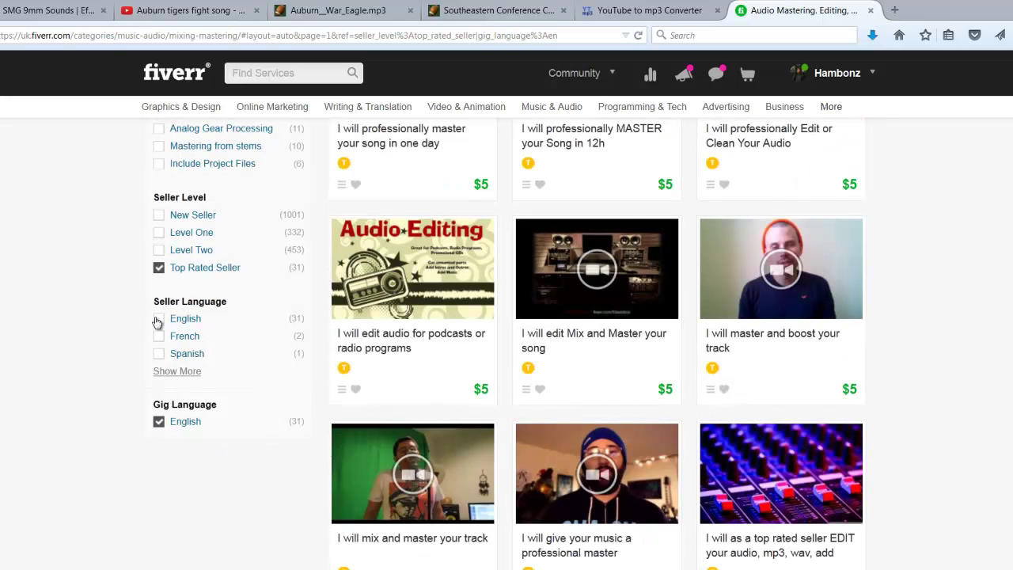
{"action": "left_click", "coordinate": [159, 318]}
{"action": "scroll", "coordinate": [264, 419], "scroll_direction": "up", "scroll_amount": 2}
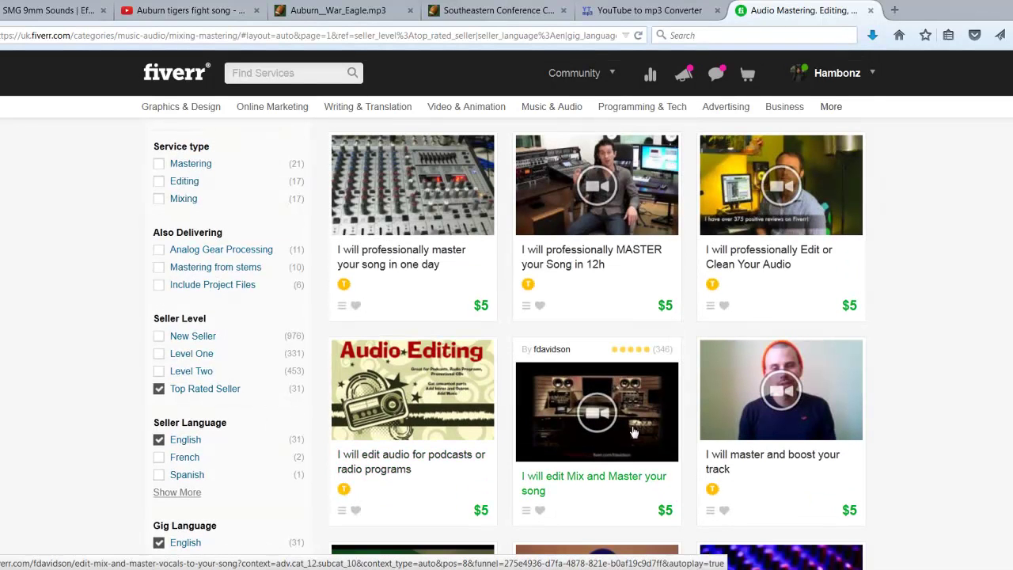
Step: Look through the filtered Mixing & Mastering gigs and return to the start of the list
{"action": "scroll", "coordinate": [679, 435], "scroll_direction": "down", "scroll_amount": 7}
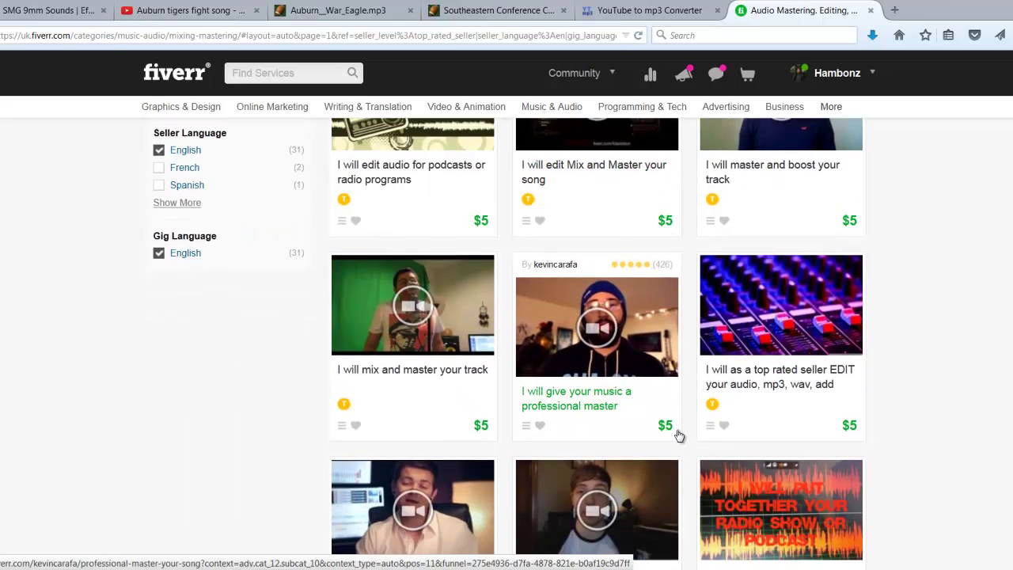
{"action": "scroll", "coordinate": [679, 435], "scroll_direction": "down", "scroll_amount": 1}
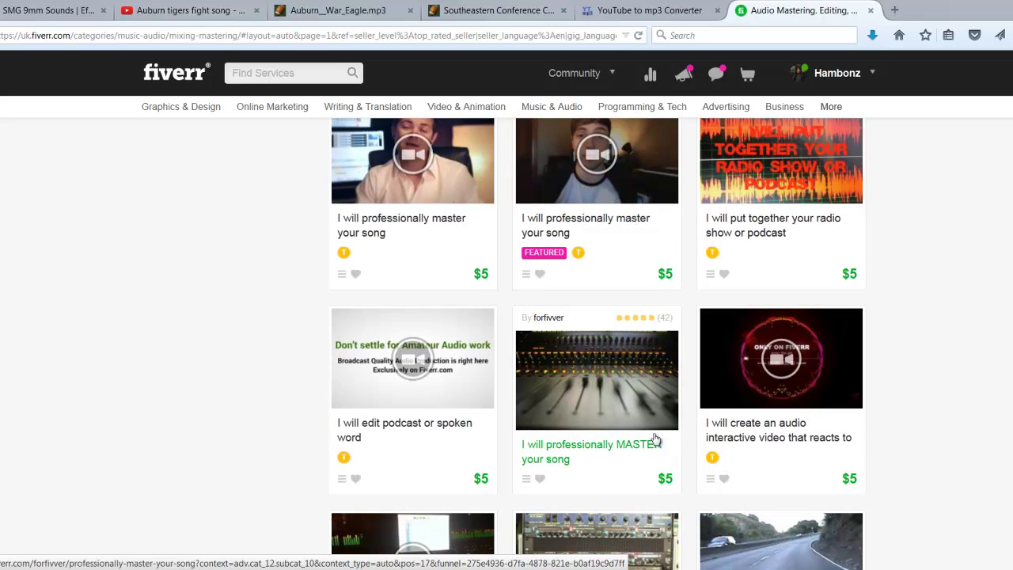
{"action": "scroll", "coordinate": [656, 439], "scroll_direction": "down", "scroll_amount": 3}
{"action": "scroll", "coordinate": [656, 439], "scroll_direction": "down", "scroll_amount": 2}
{"action": "scroll", "coordinate": [655, 439], "scroll_direction": "up", "scroll_amount": 13}
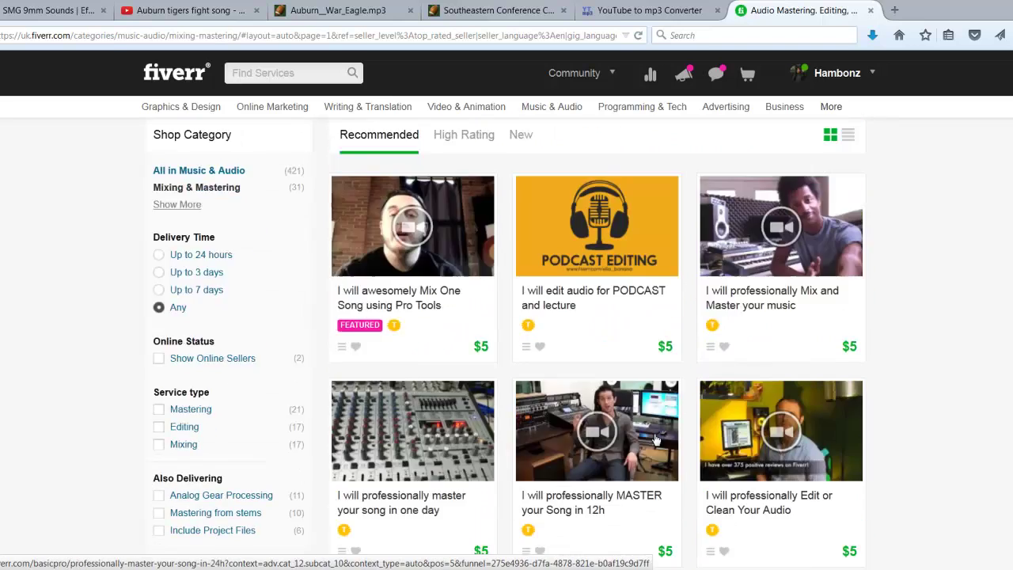